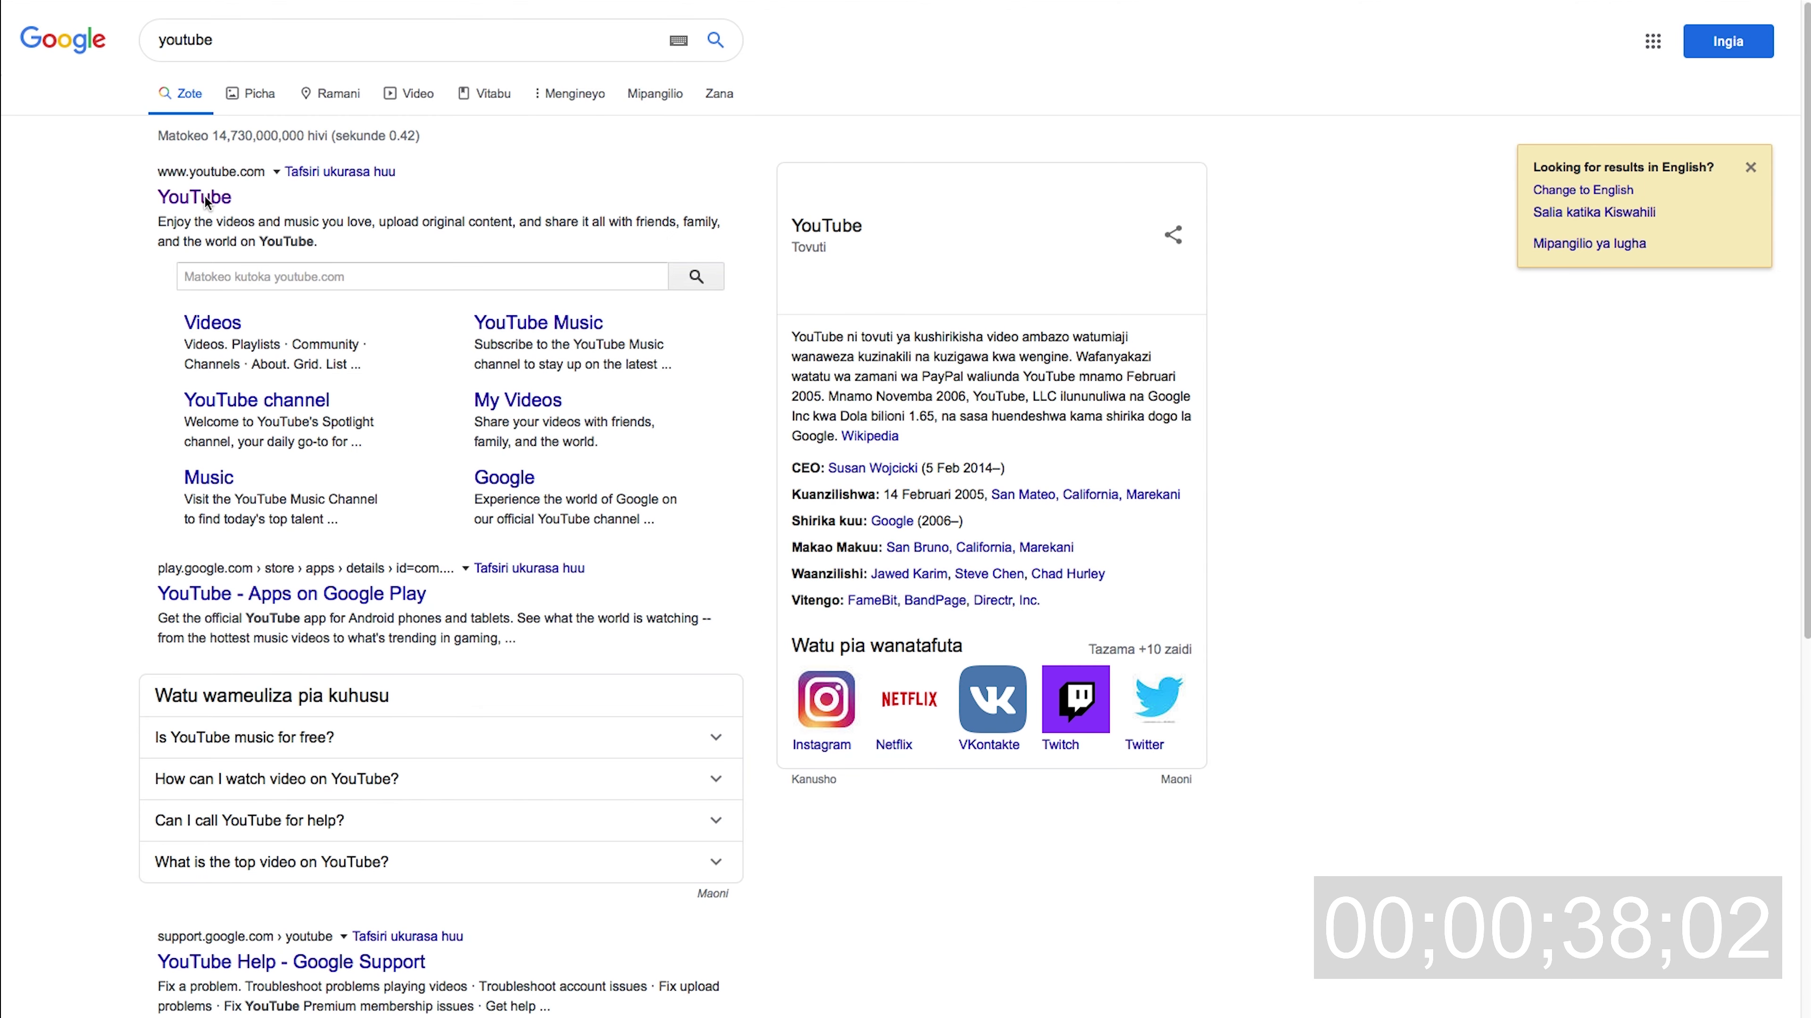
Open the YouTube site from the Google results for 'youtube'
click(206, 199)
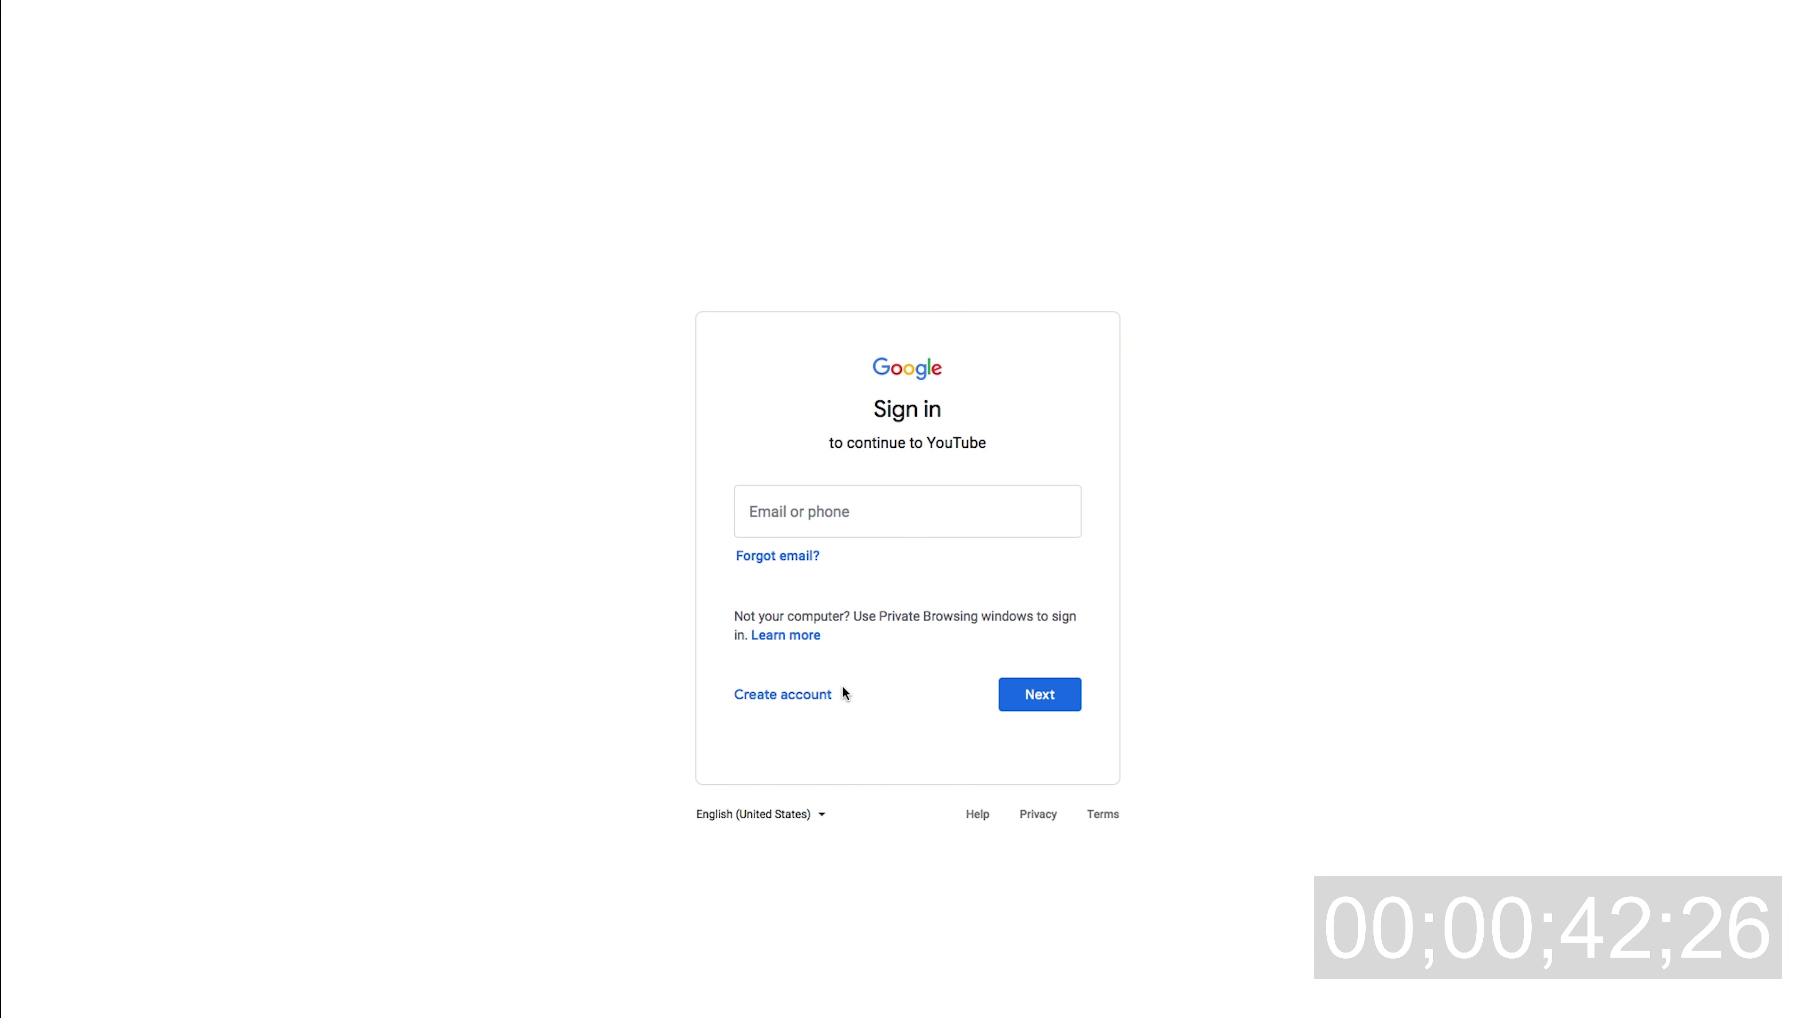
Start a new Google account for personal use from the sign-in page
click(810, 706)
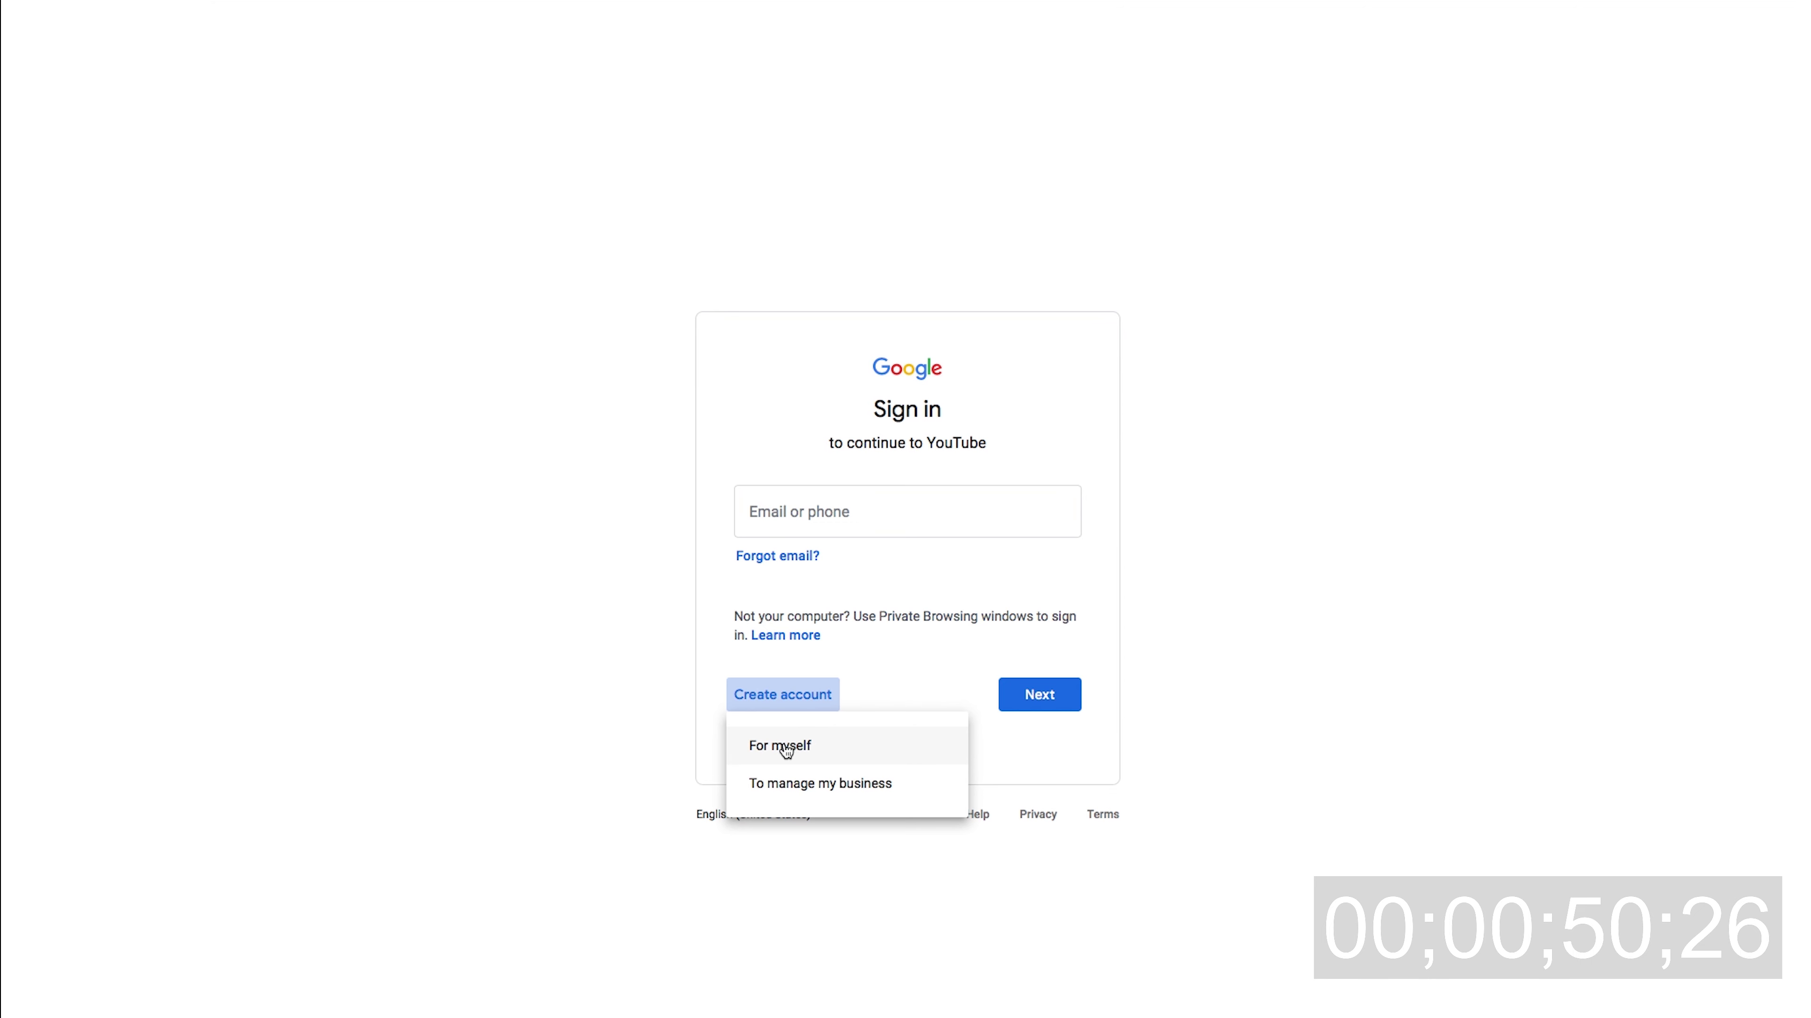
click(857, 746)
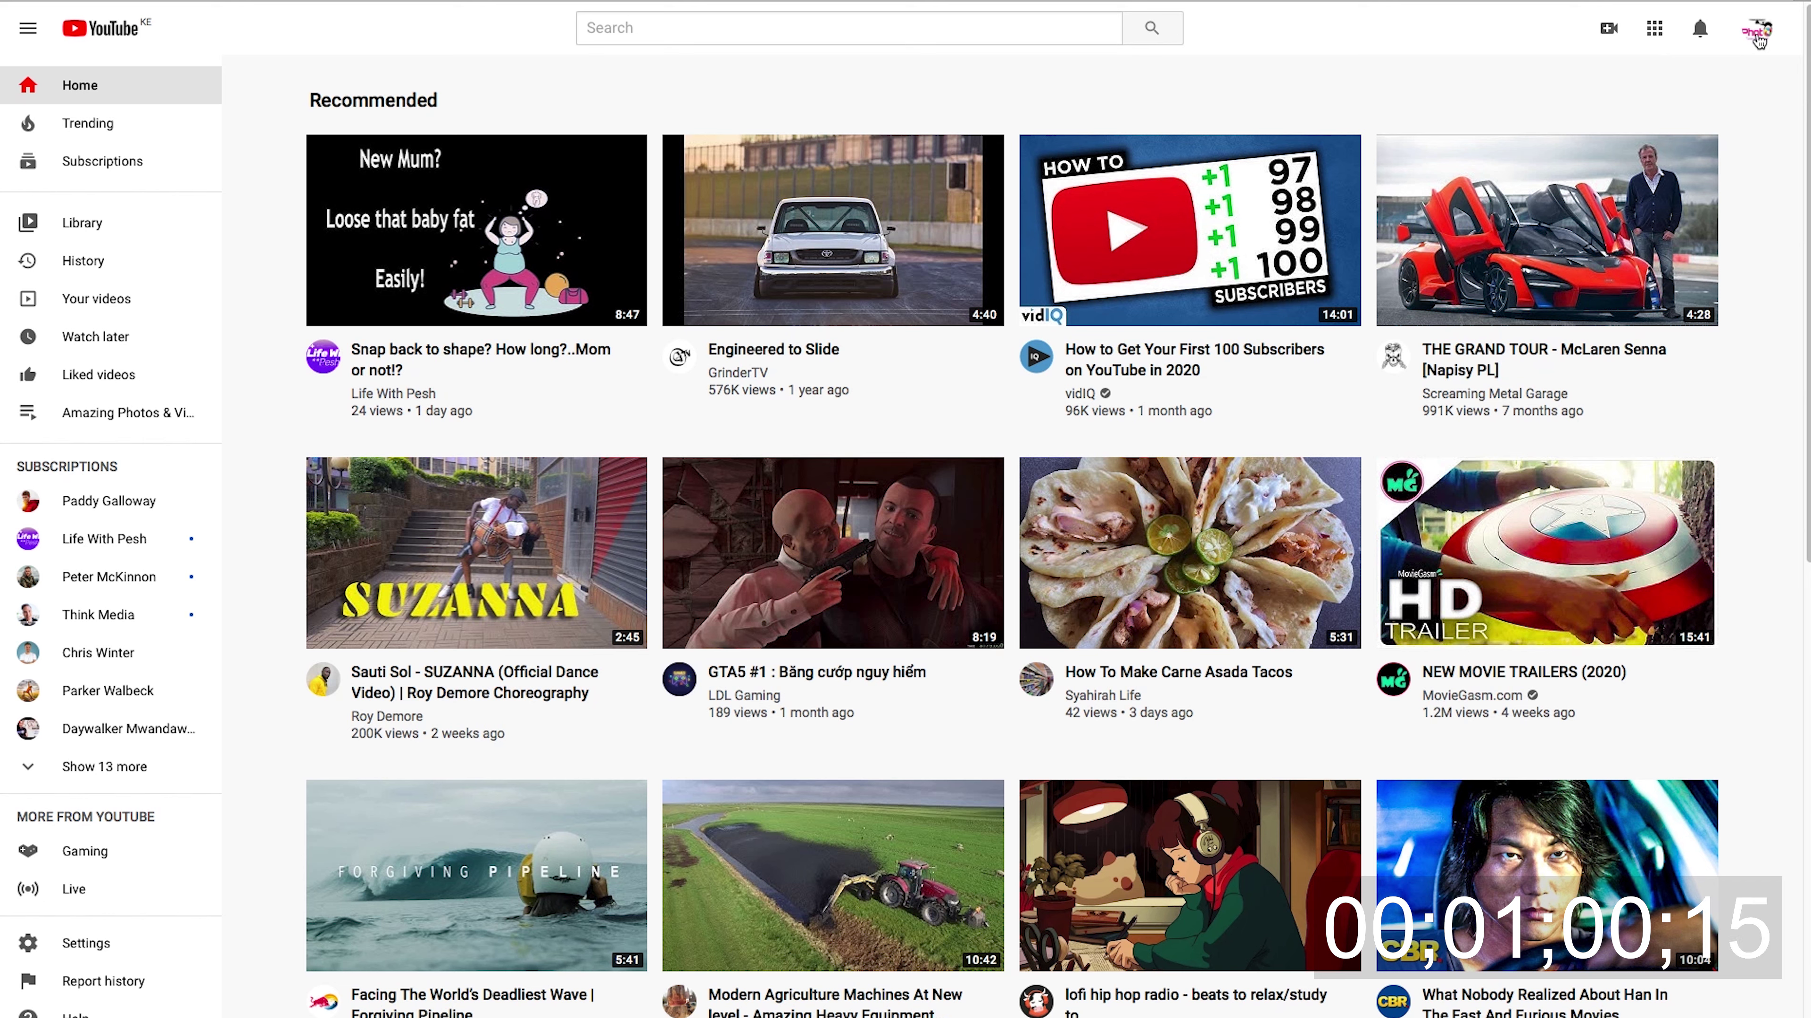
Go to the PhotoGenie channel page through the account menu's Your channel
click(1757, 30)
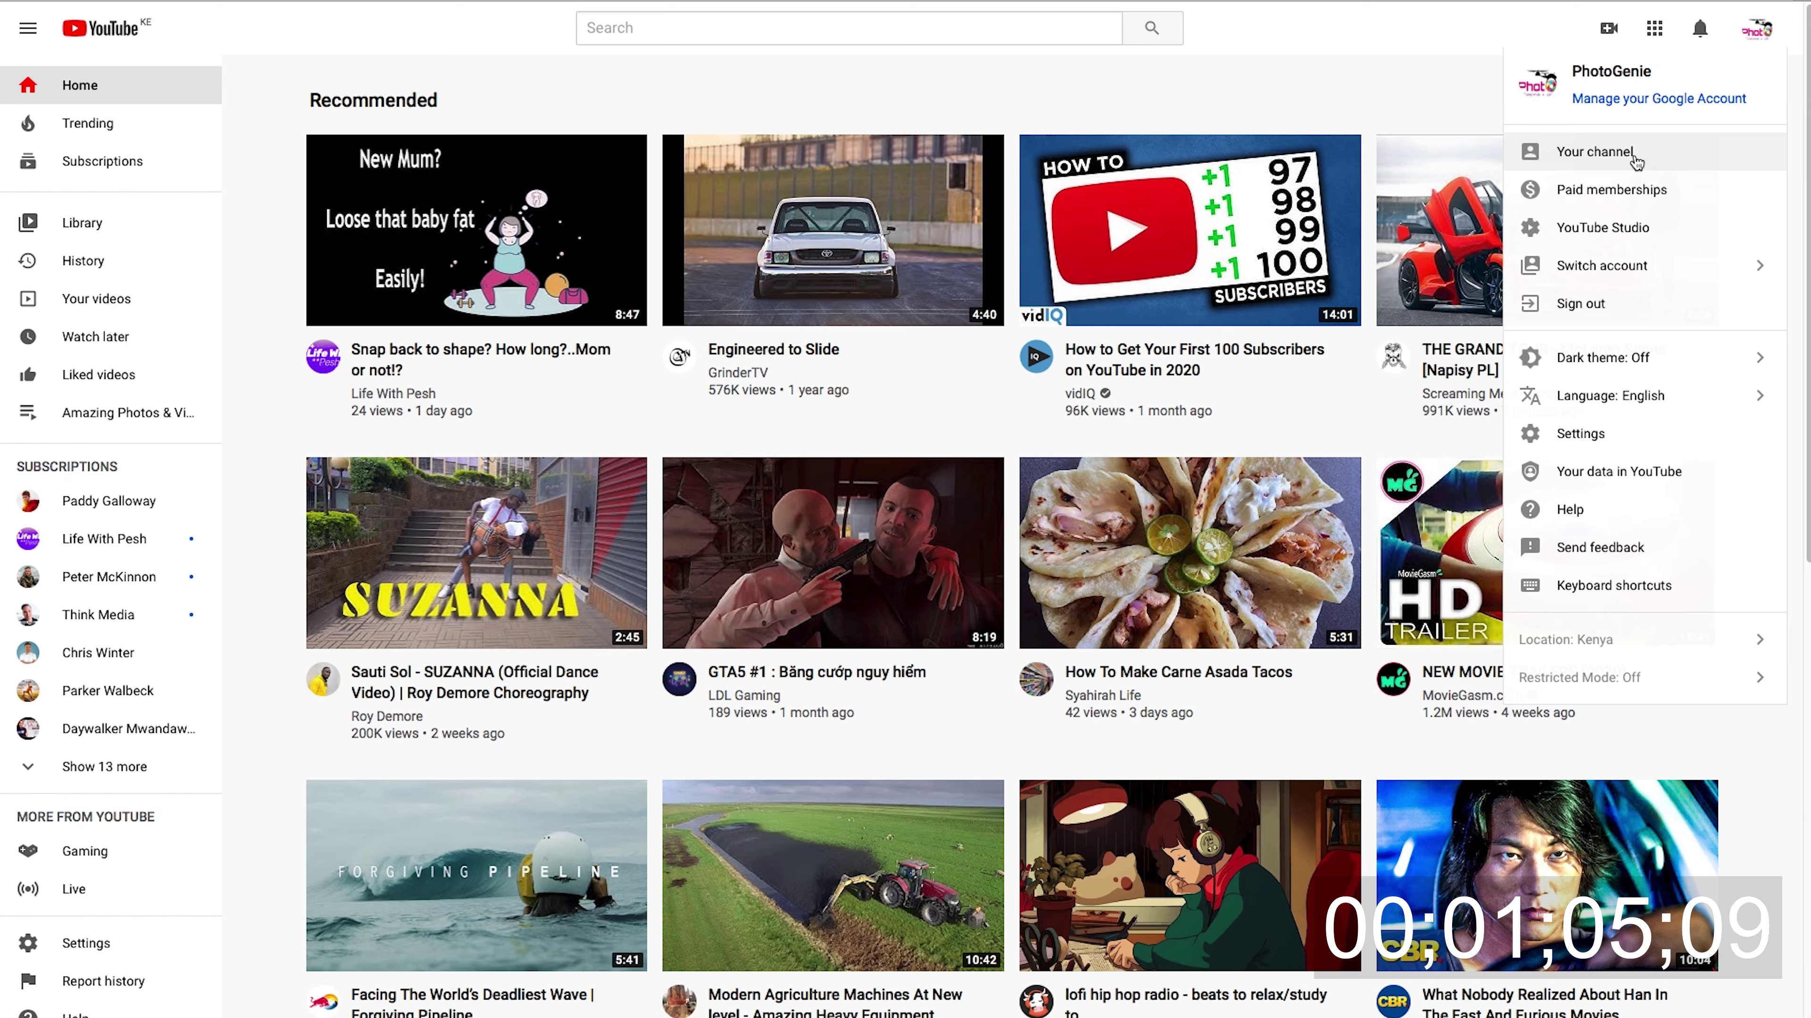
click(1600, 164)
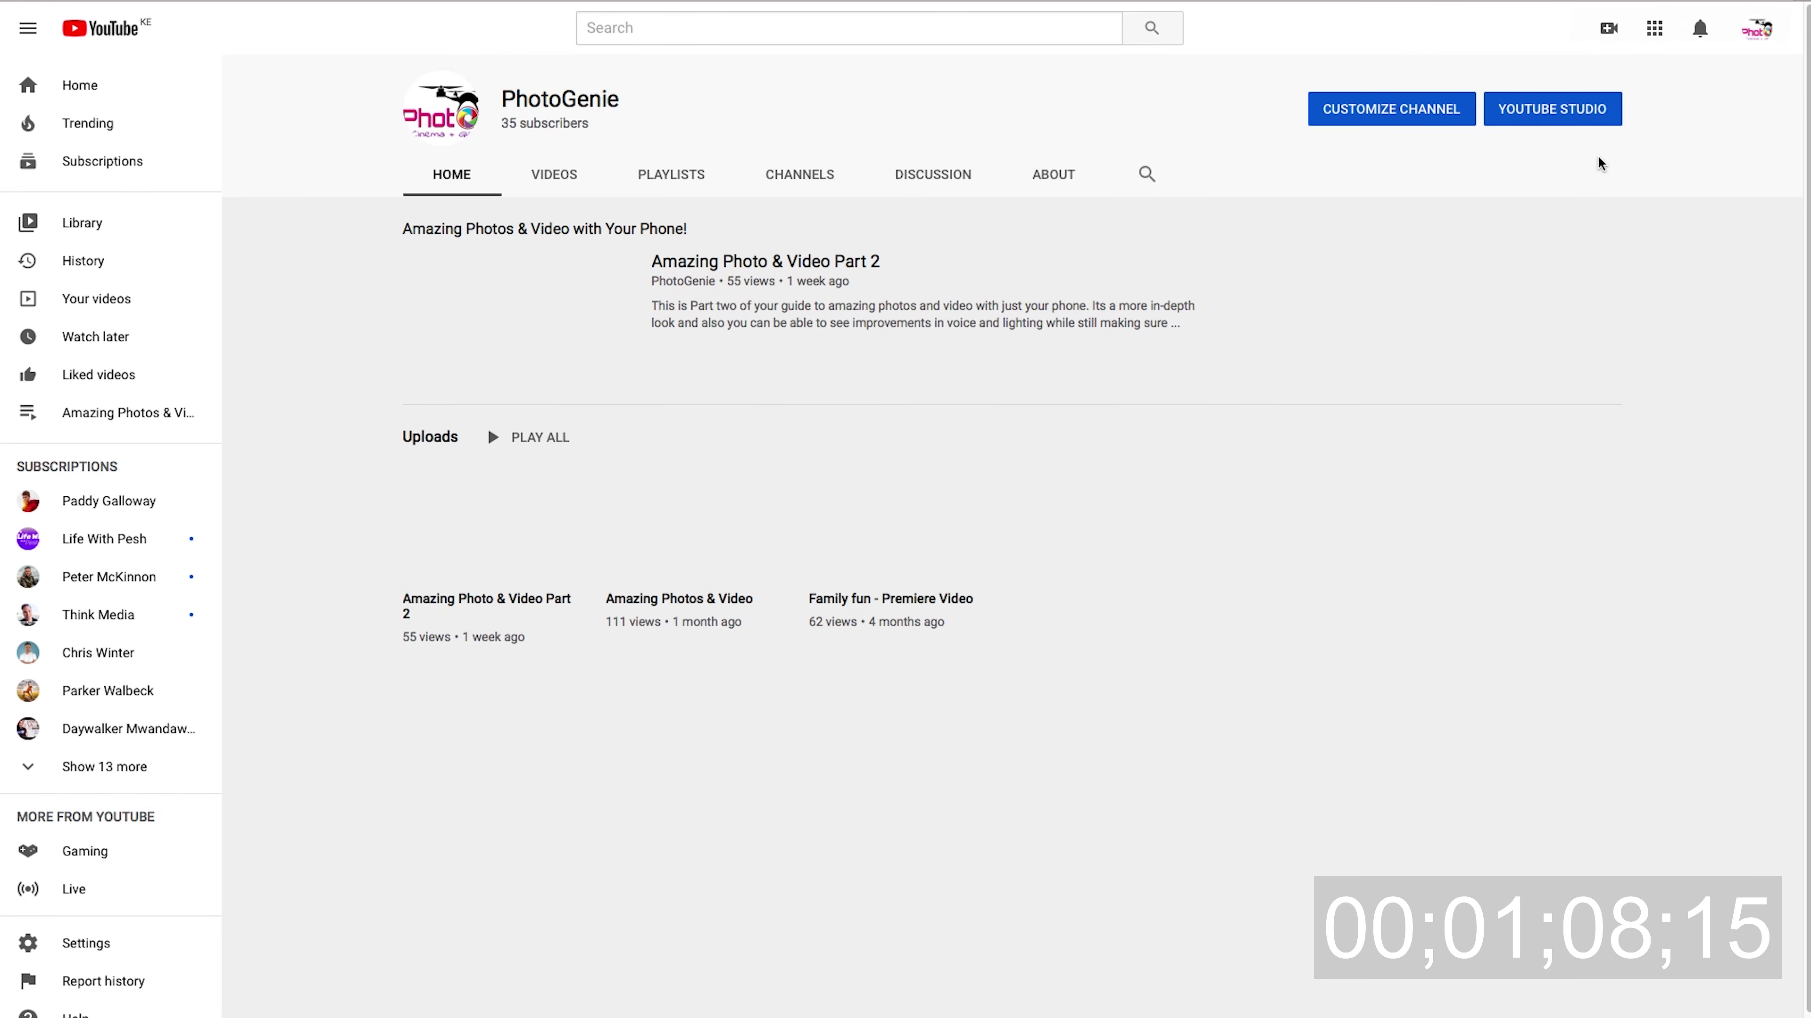
Open the PhotoGenie channel in YouTube Studio
click(1587, 112)
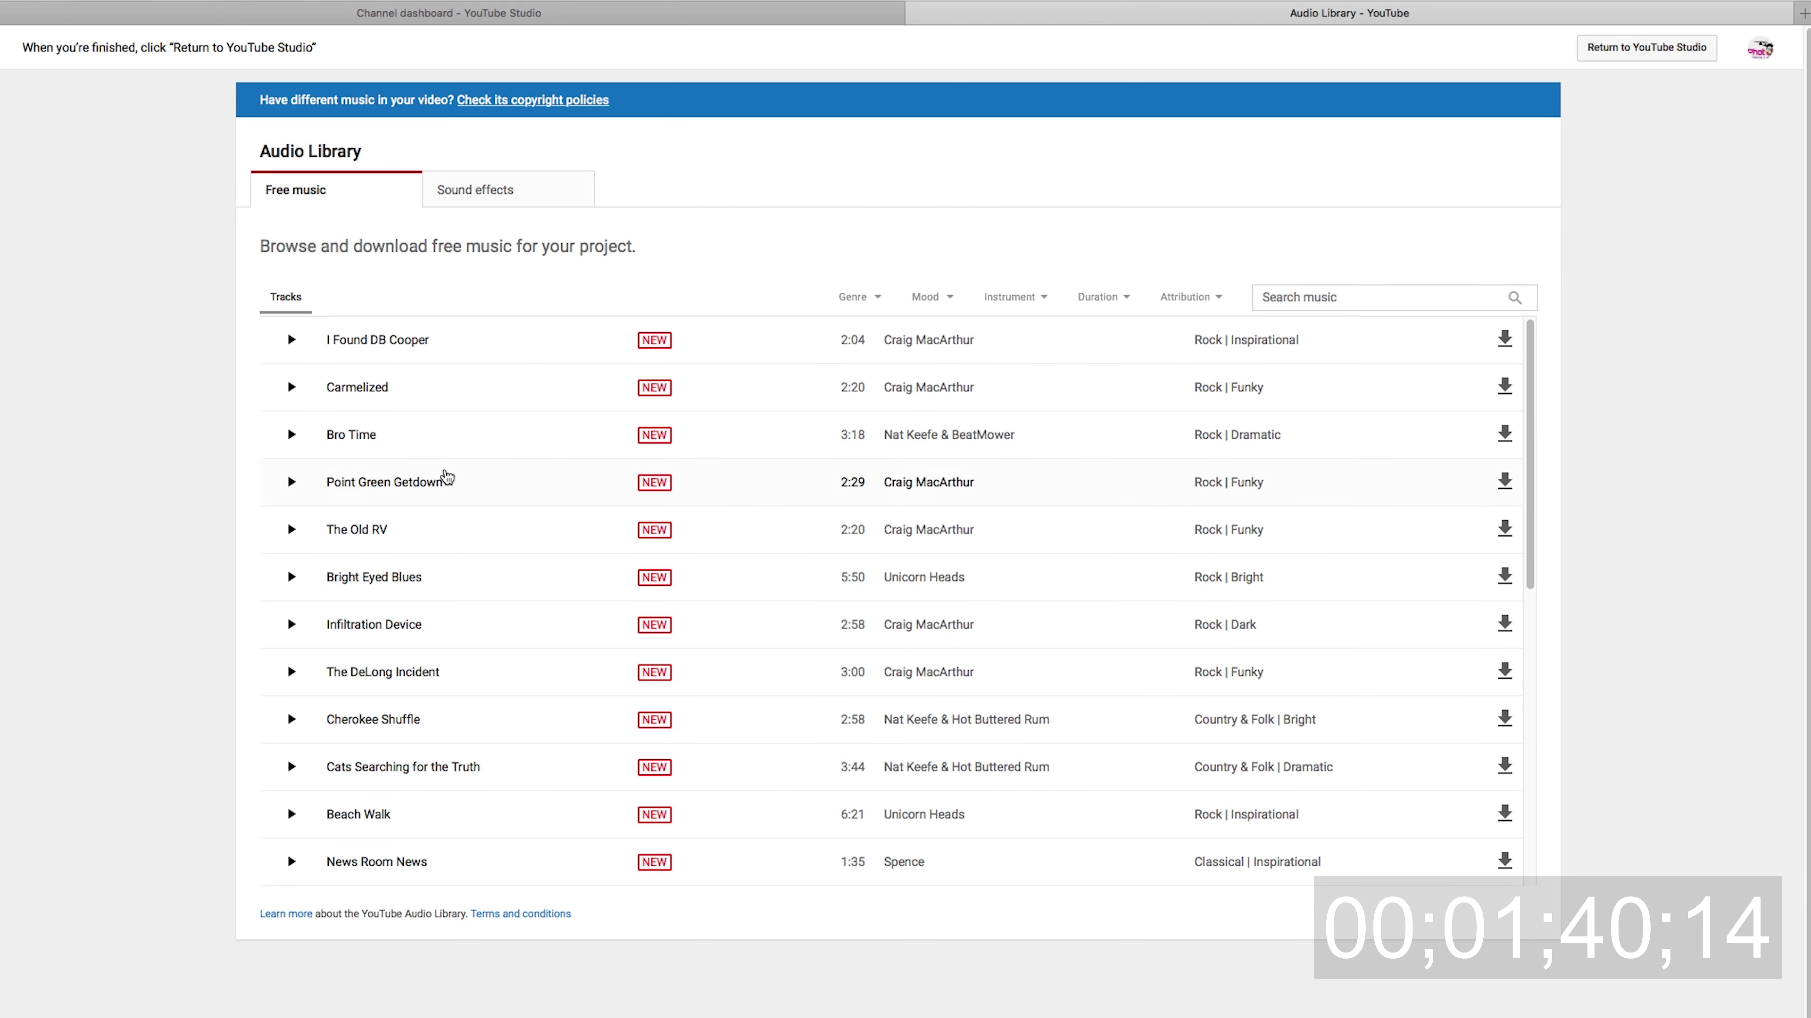
Browse the Audio Library's sound effects, then open details for 'Amazing Photo & Video Part 2'
scroll(514, 655, down, 5)
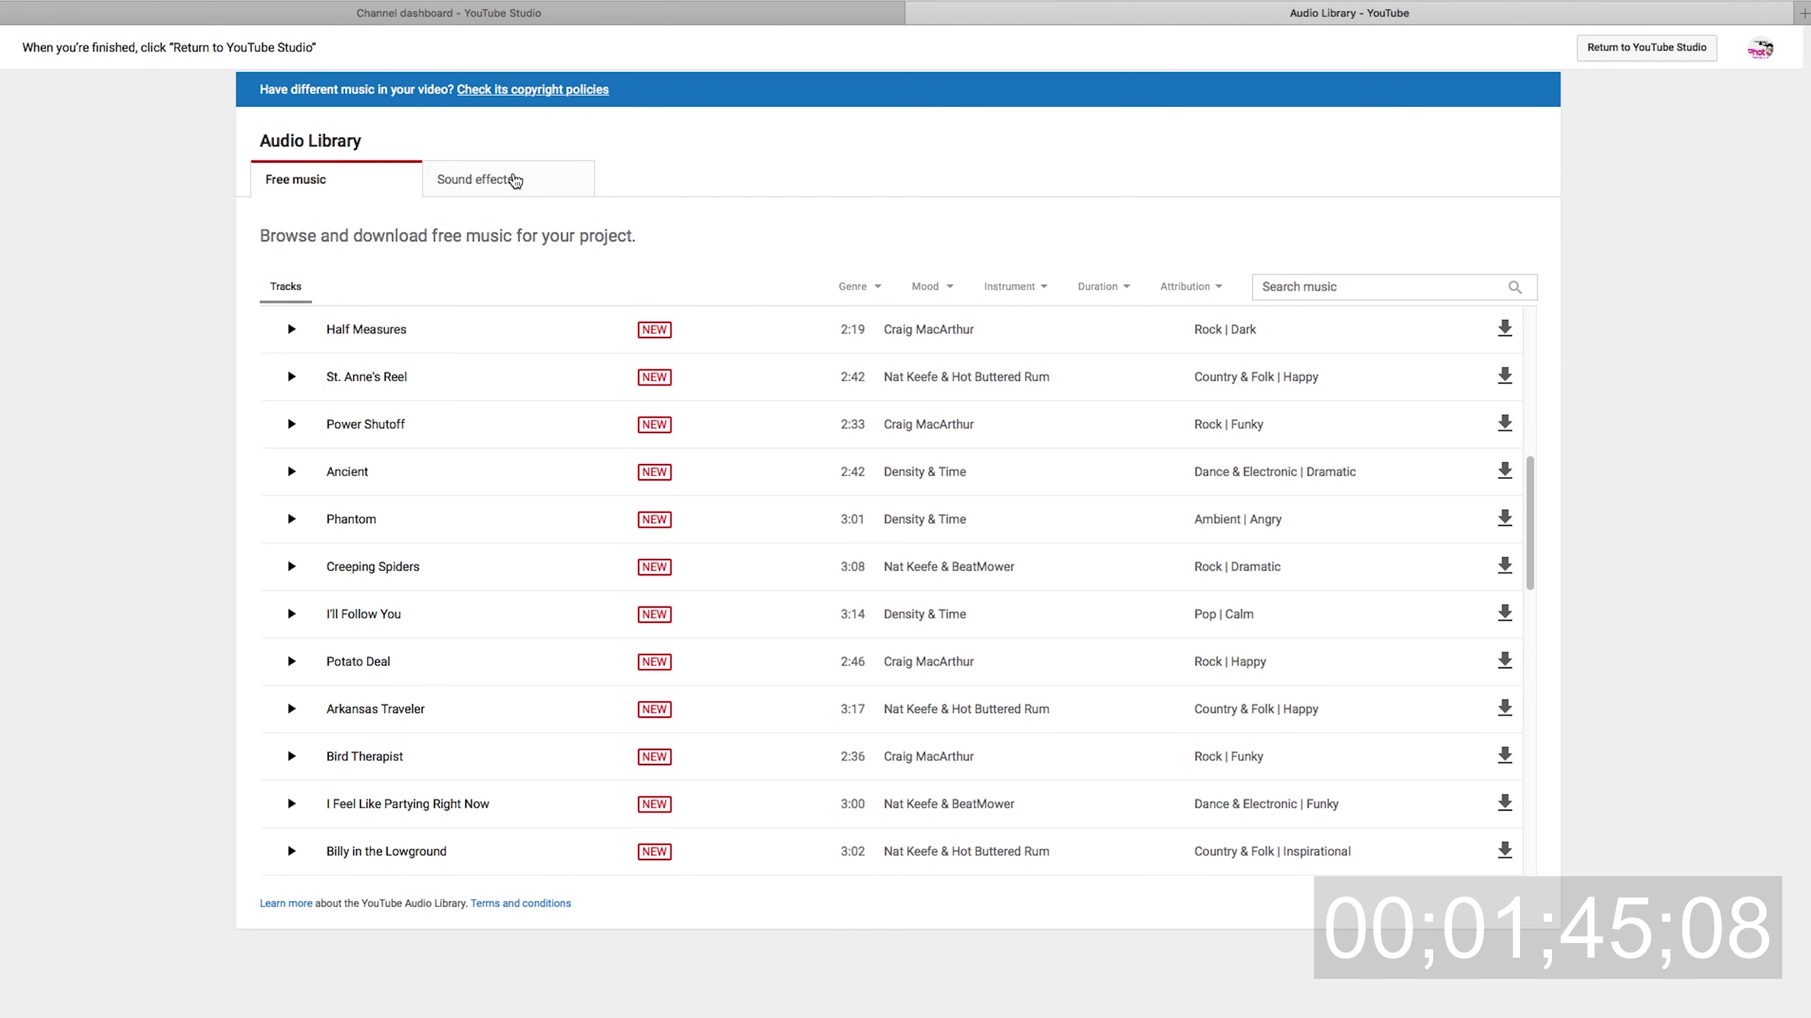
click(513, 178)
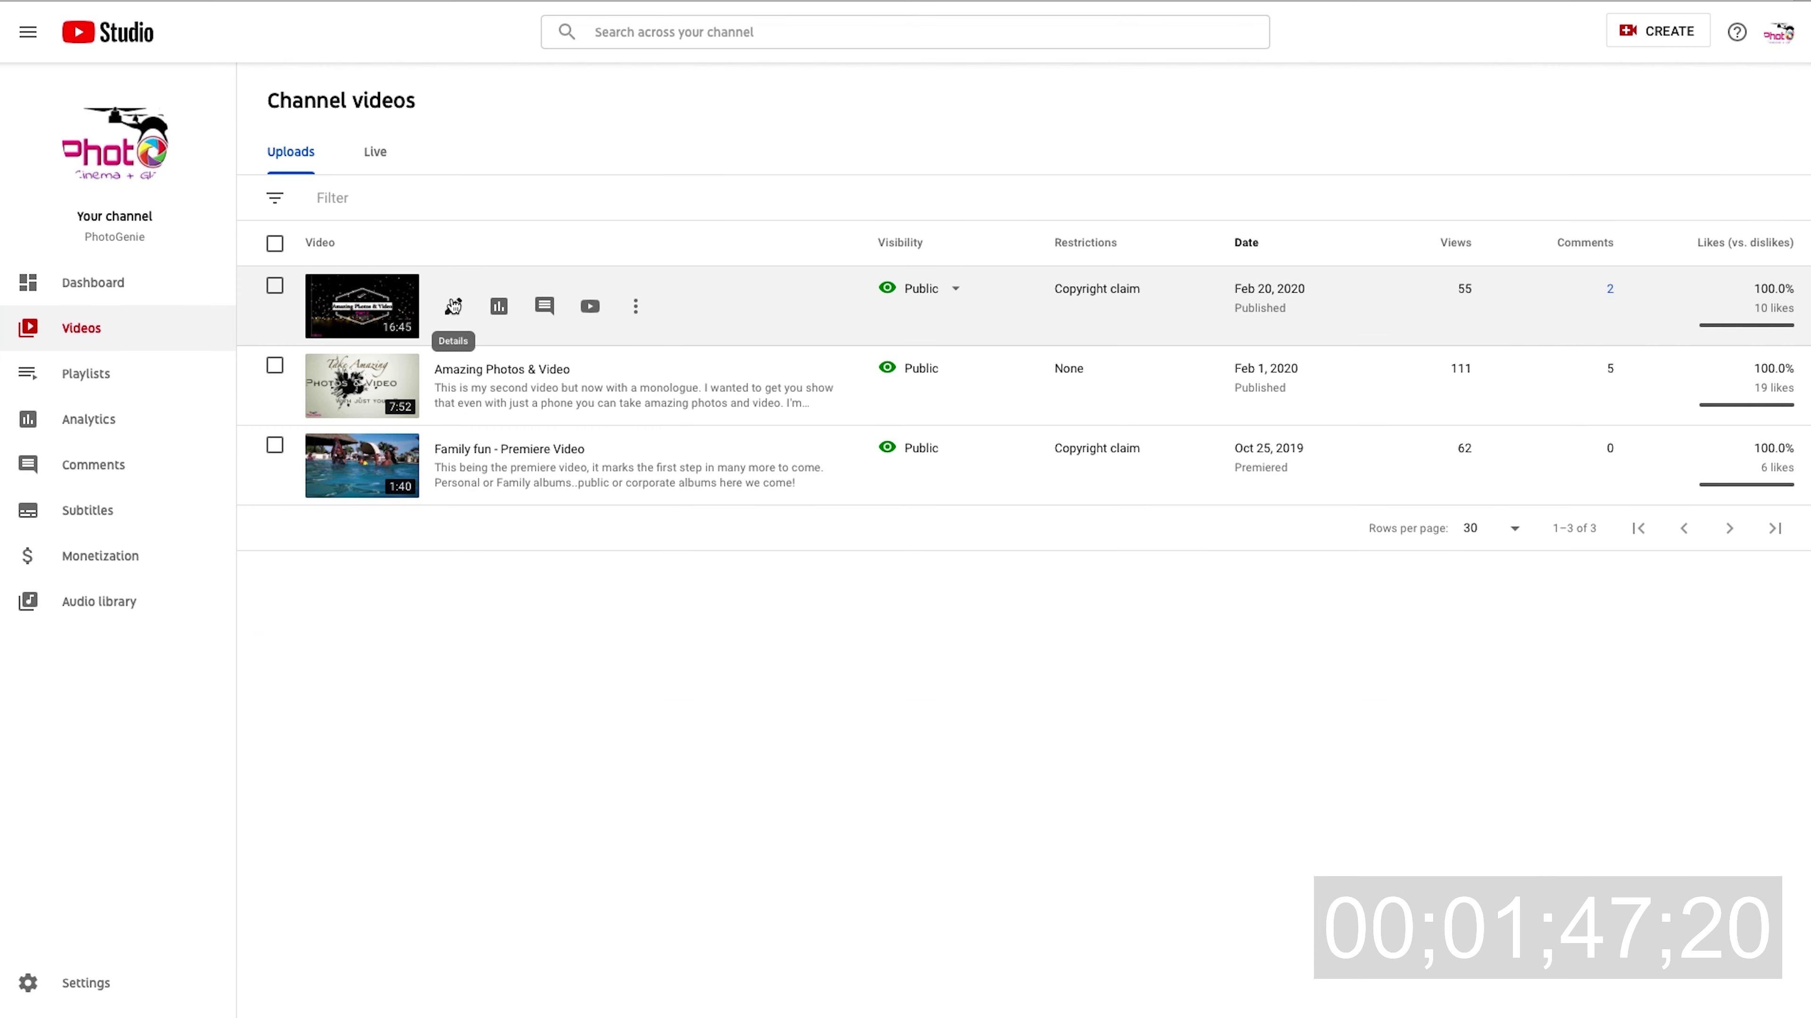
click(453, 305)
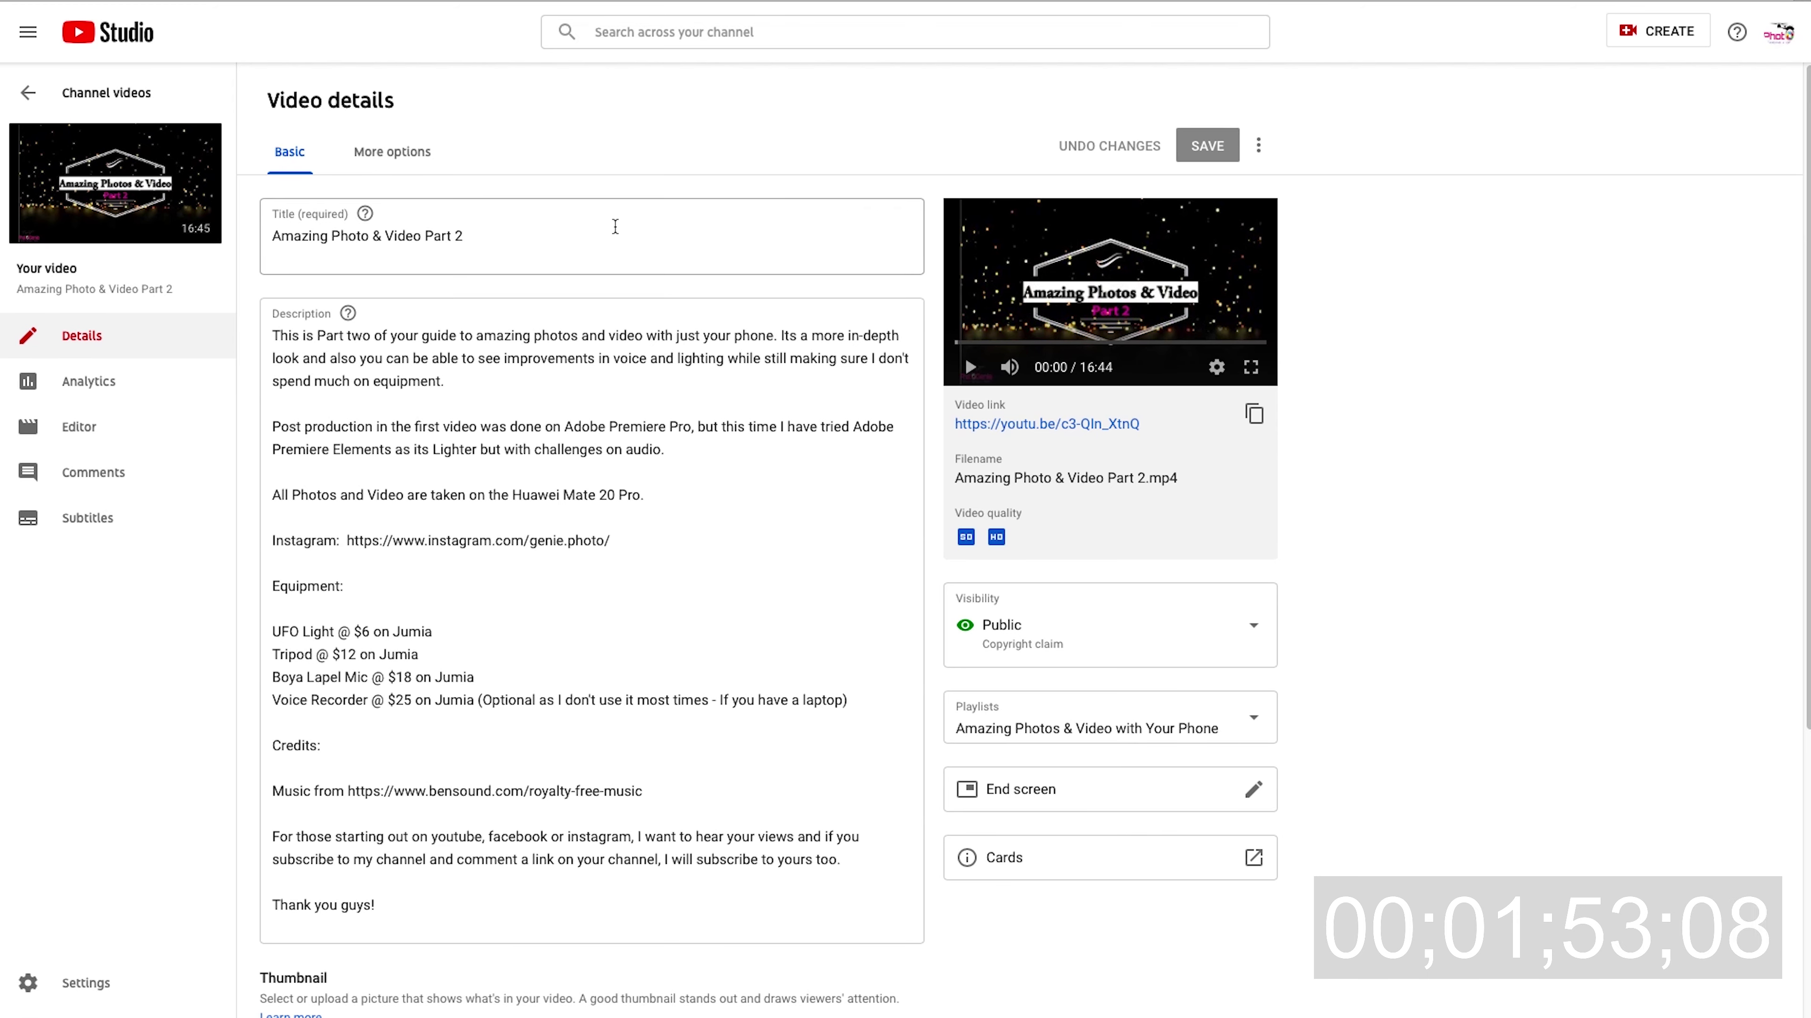
Scroll the video details past the description down to the Thumbnail section
scroll(815, 469, down, 1)
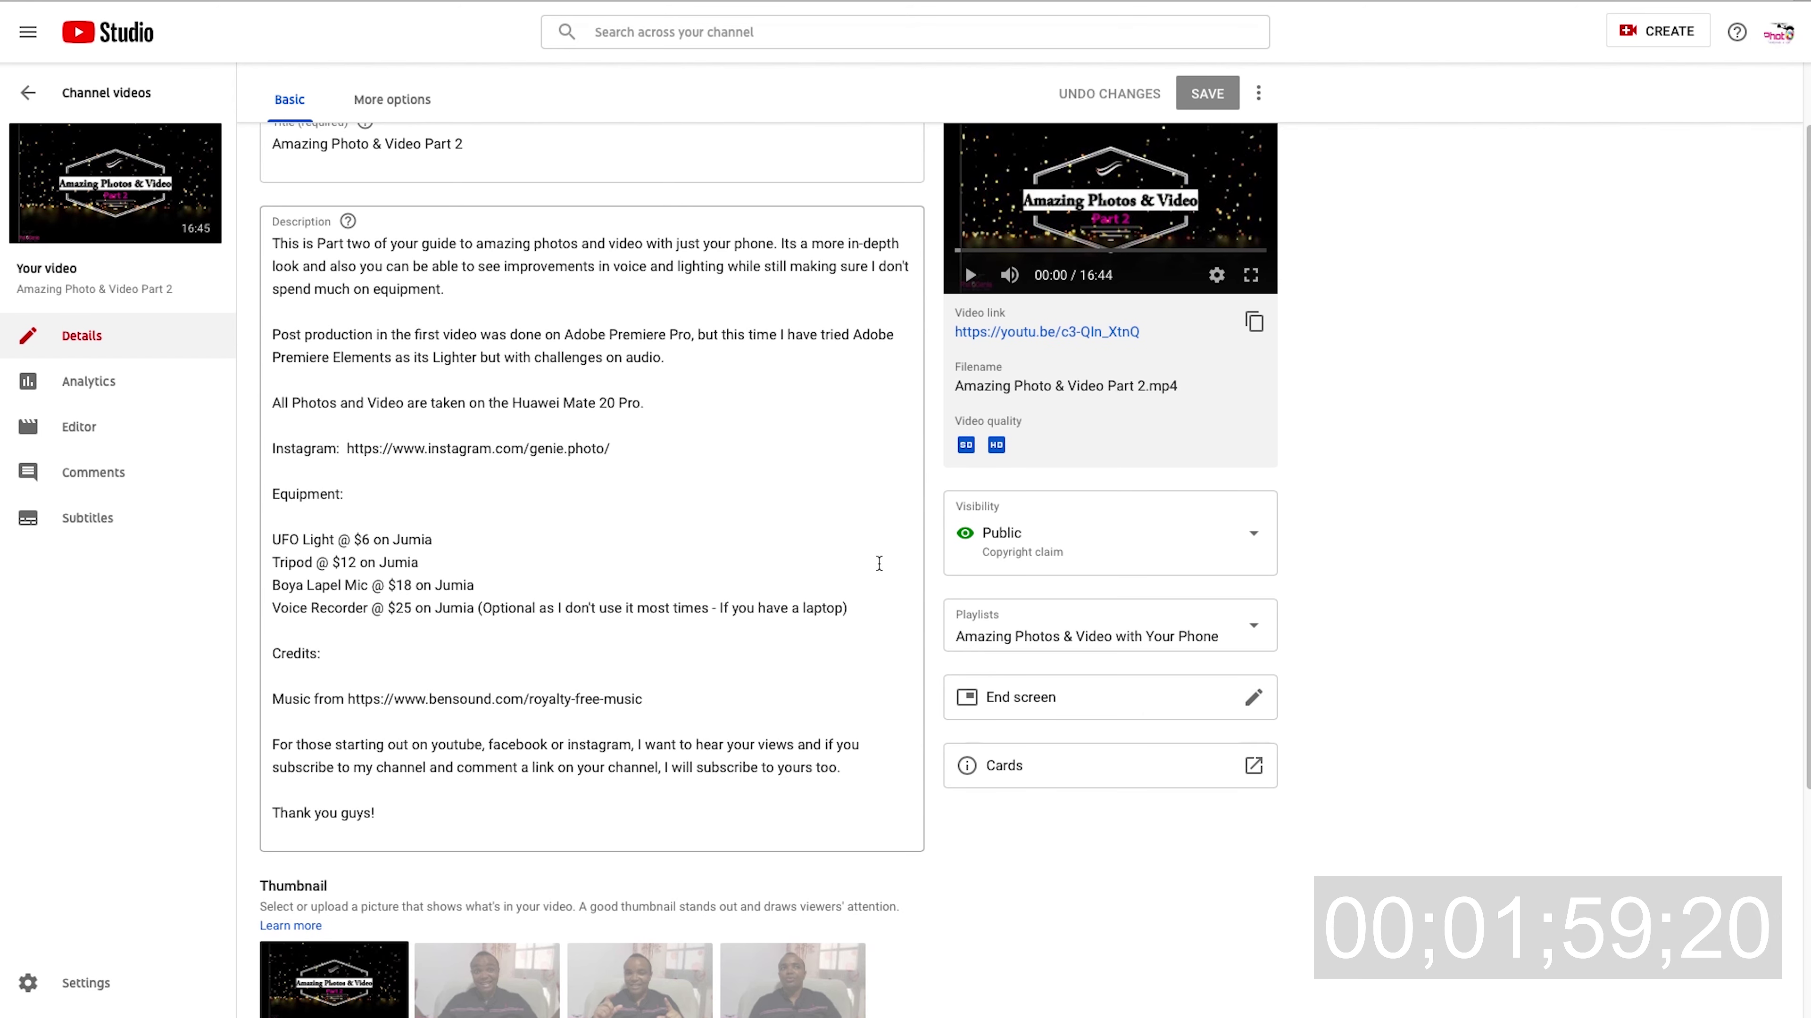
scroll(879, 563, down, 1)
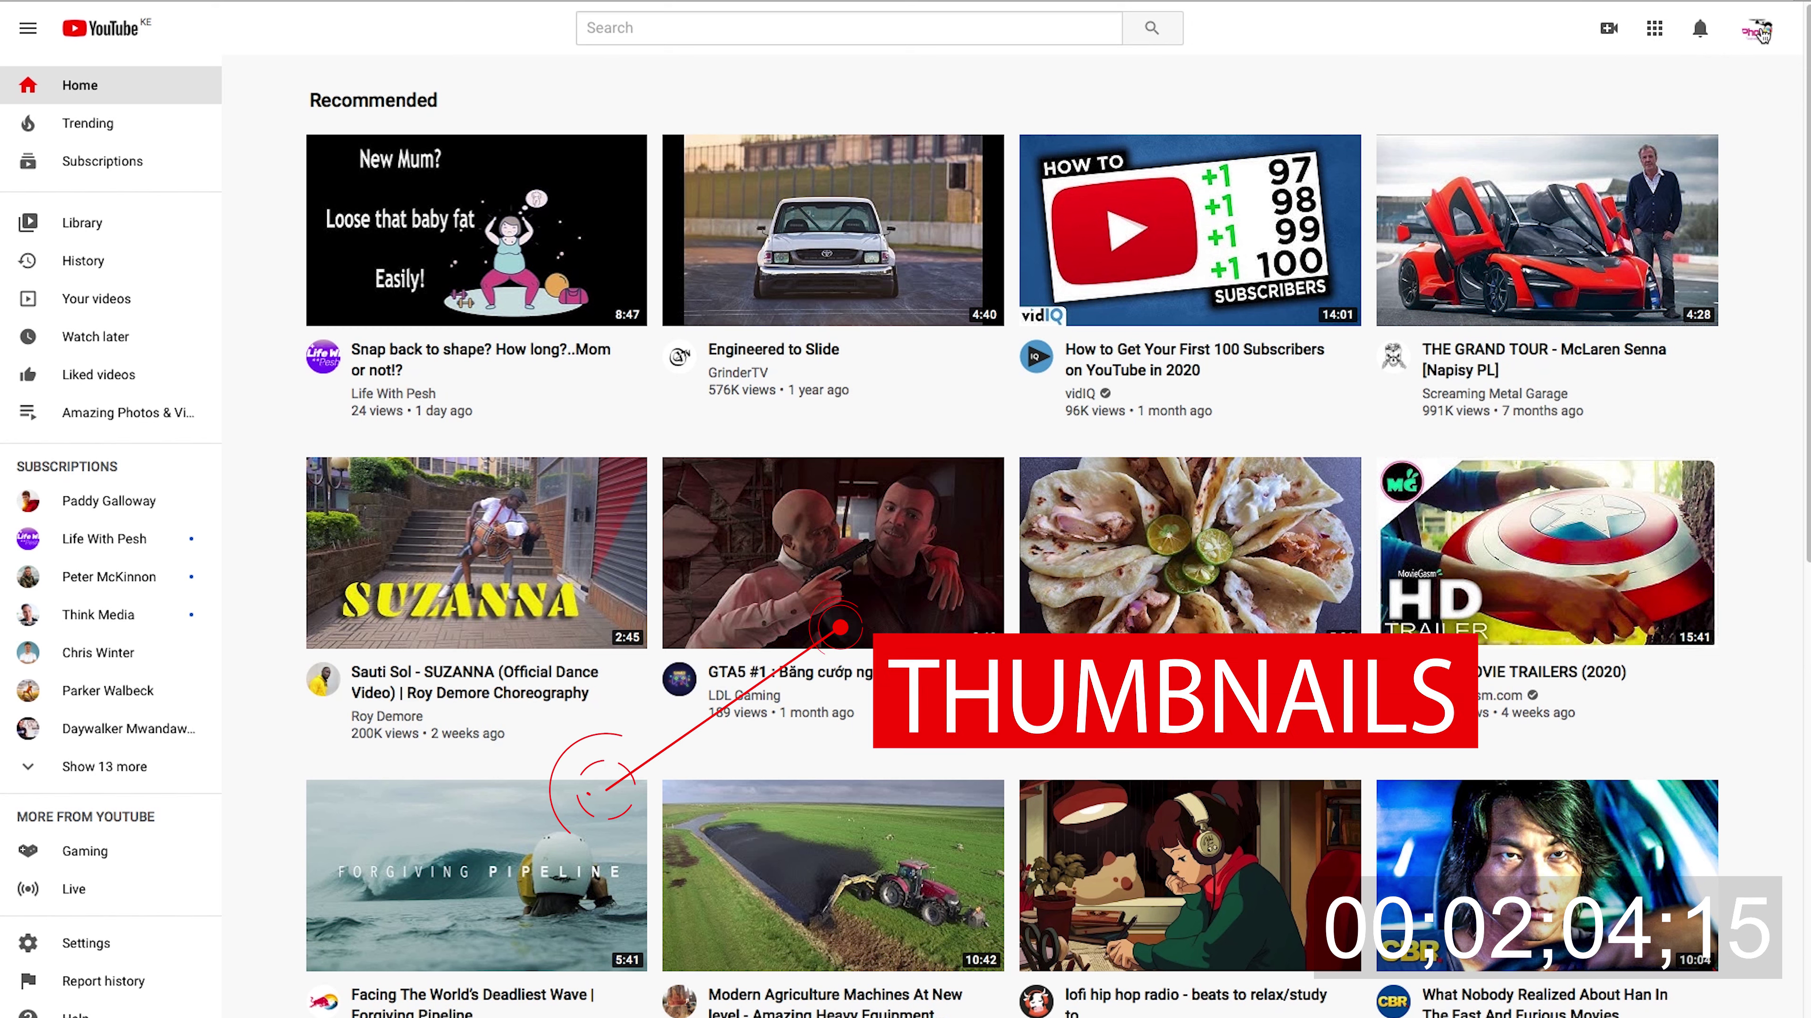
Return to the PhotoGenie channel page through the account menu
click(1758, 32)
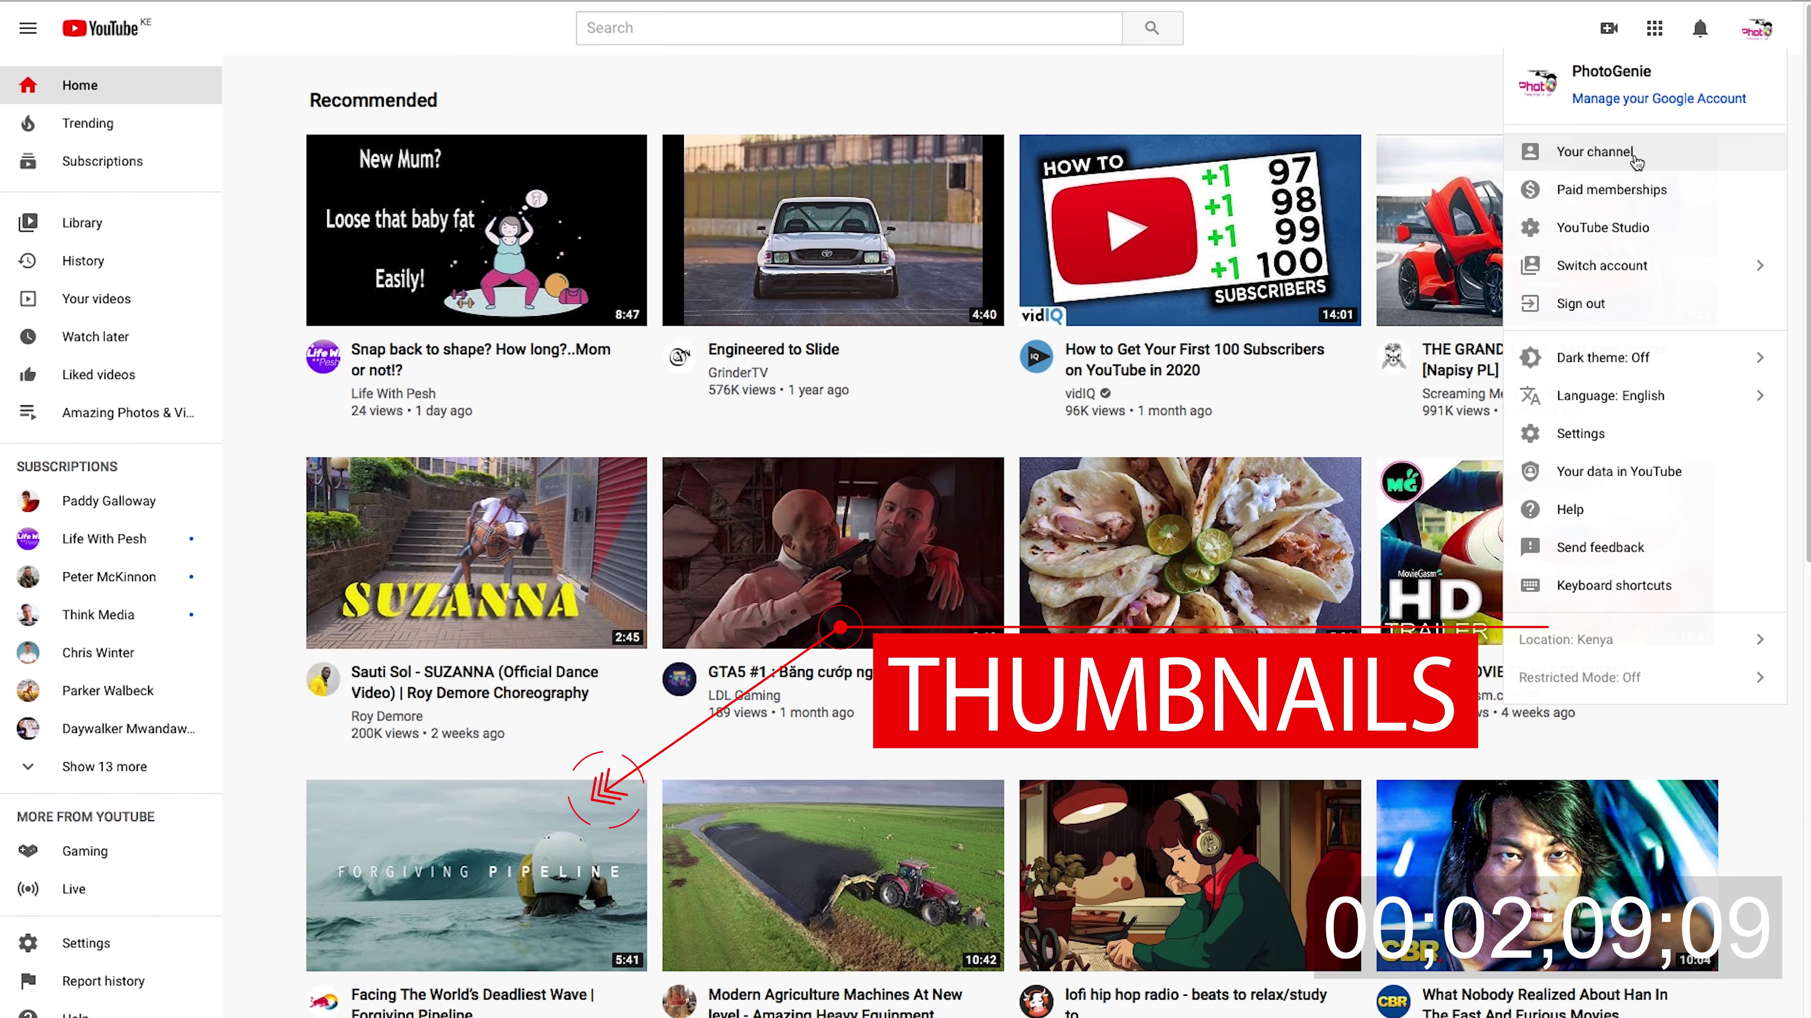
click(1594, 152)
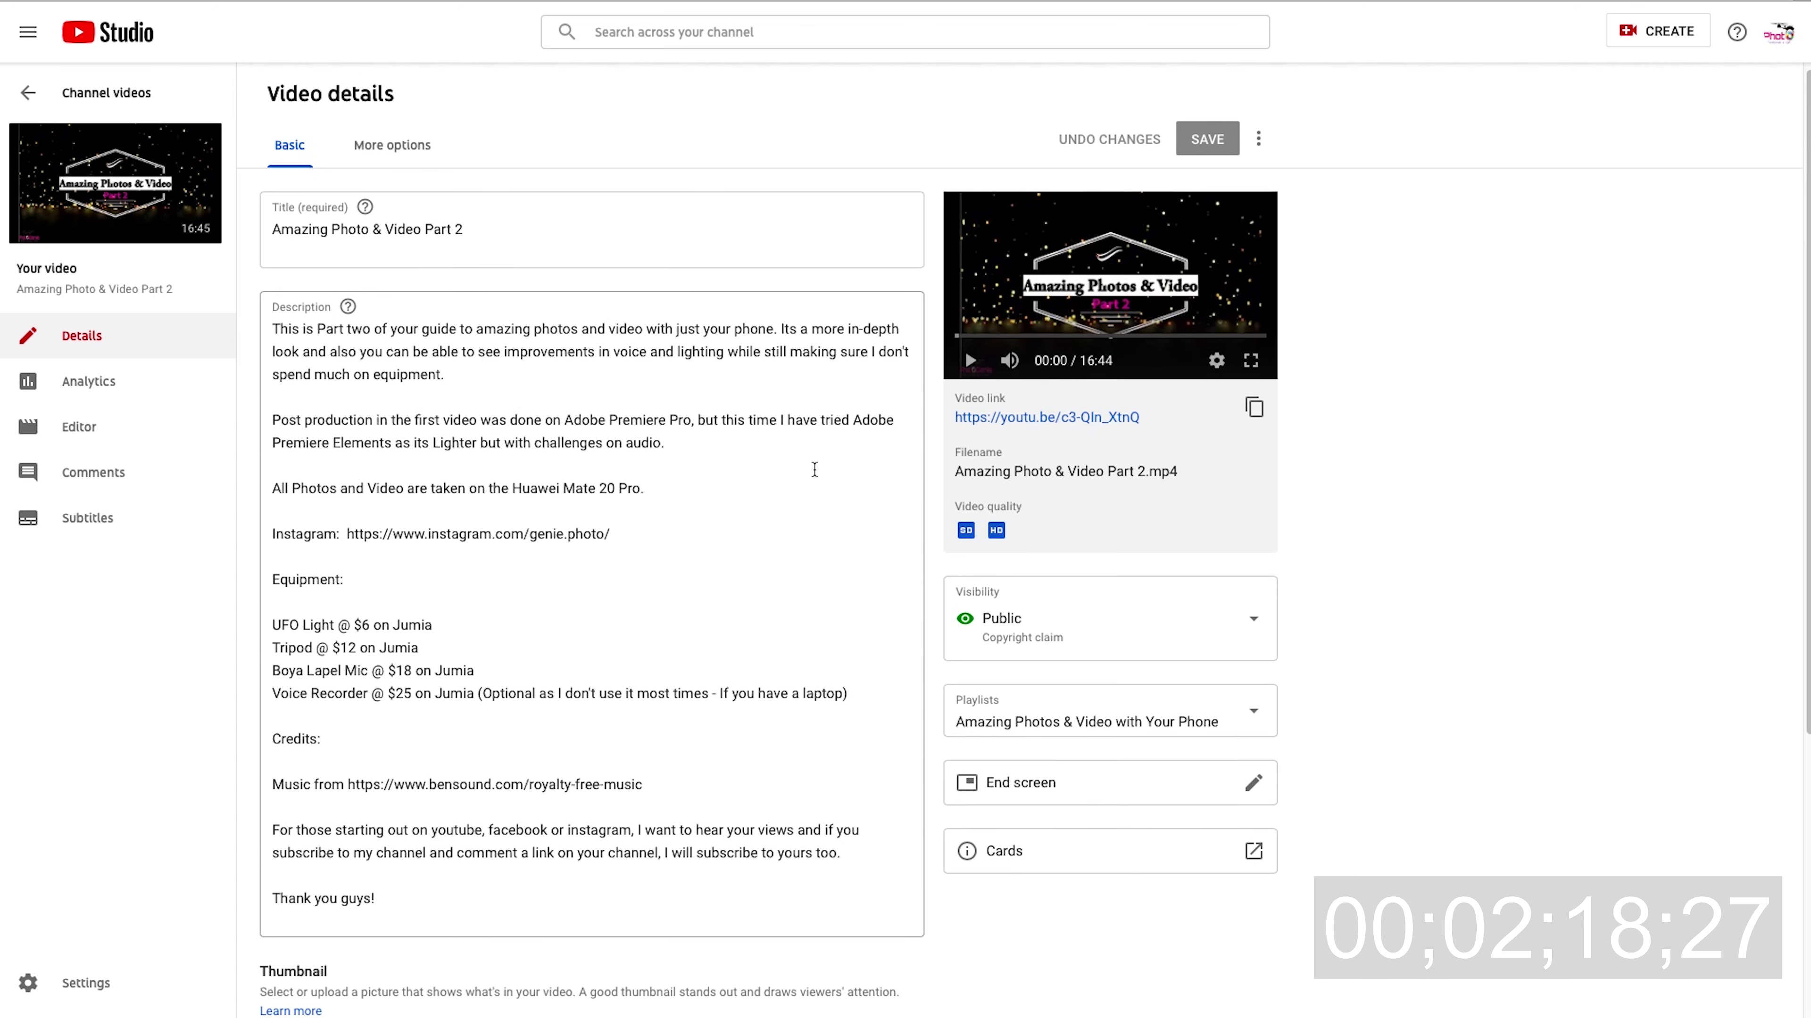
scroll(814, 469, down, 1)
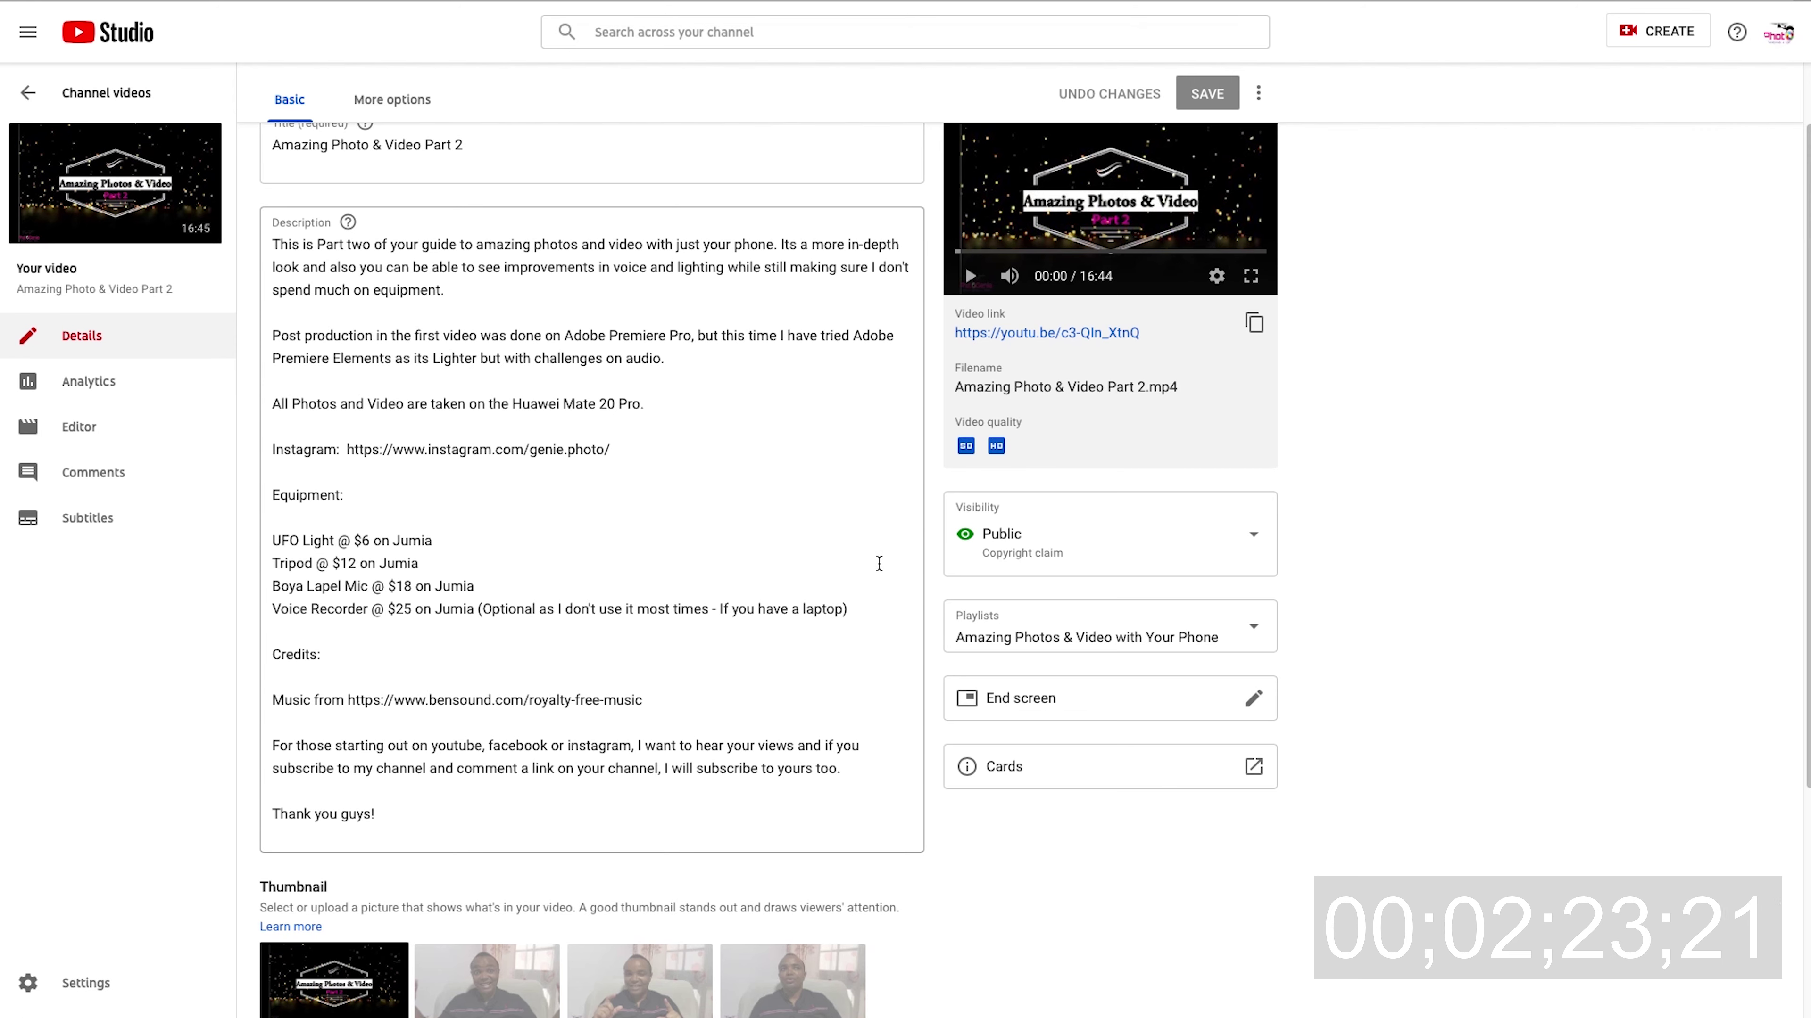
scroll(879, 564, down, 1)
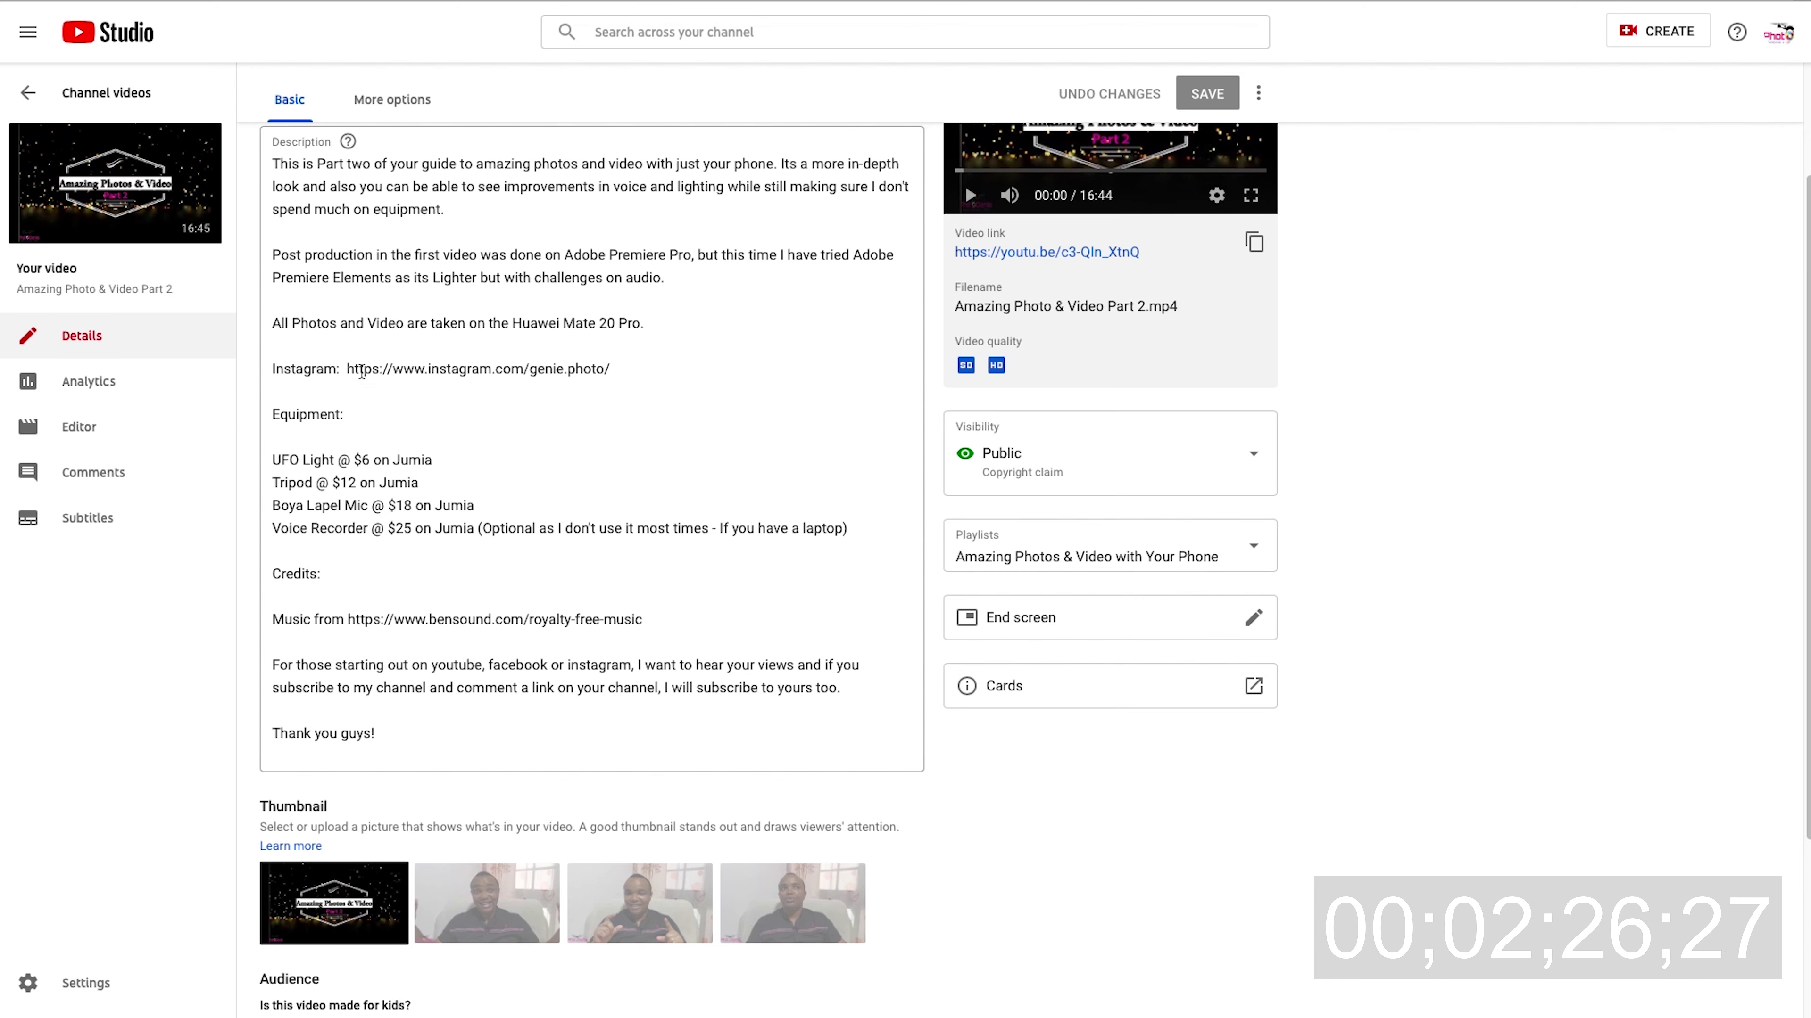
Open 'Amazing Photo & Video Part 2' in the Studio editor and expand its audio track
click(107, 427)
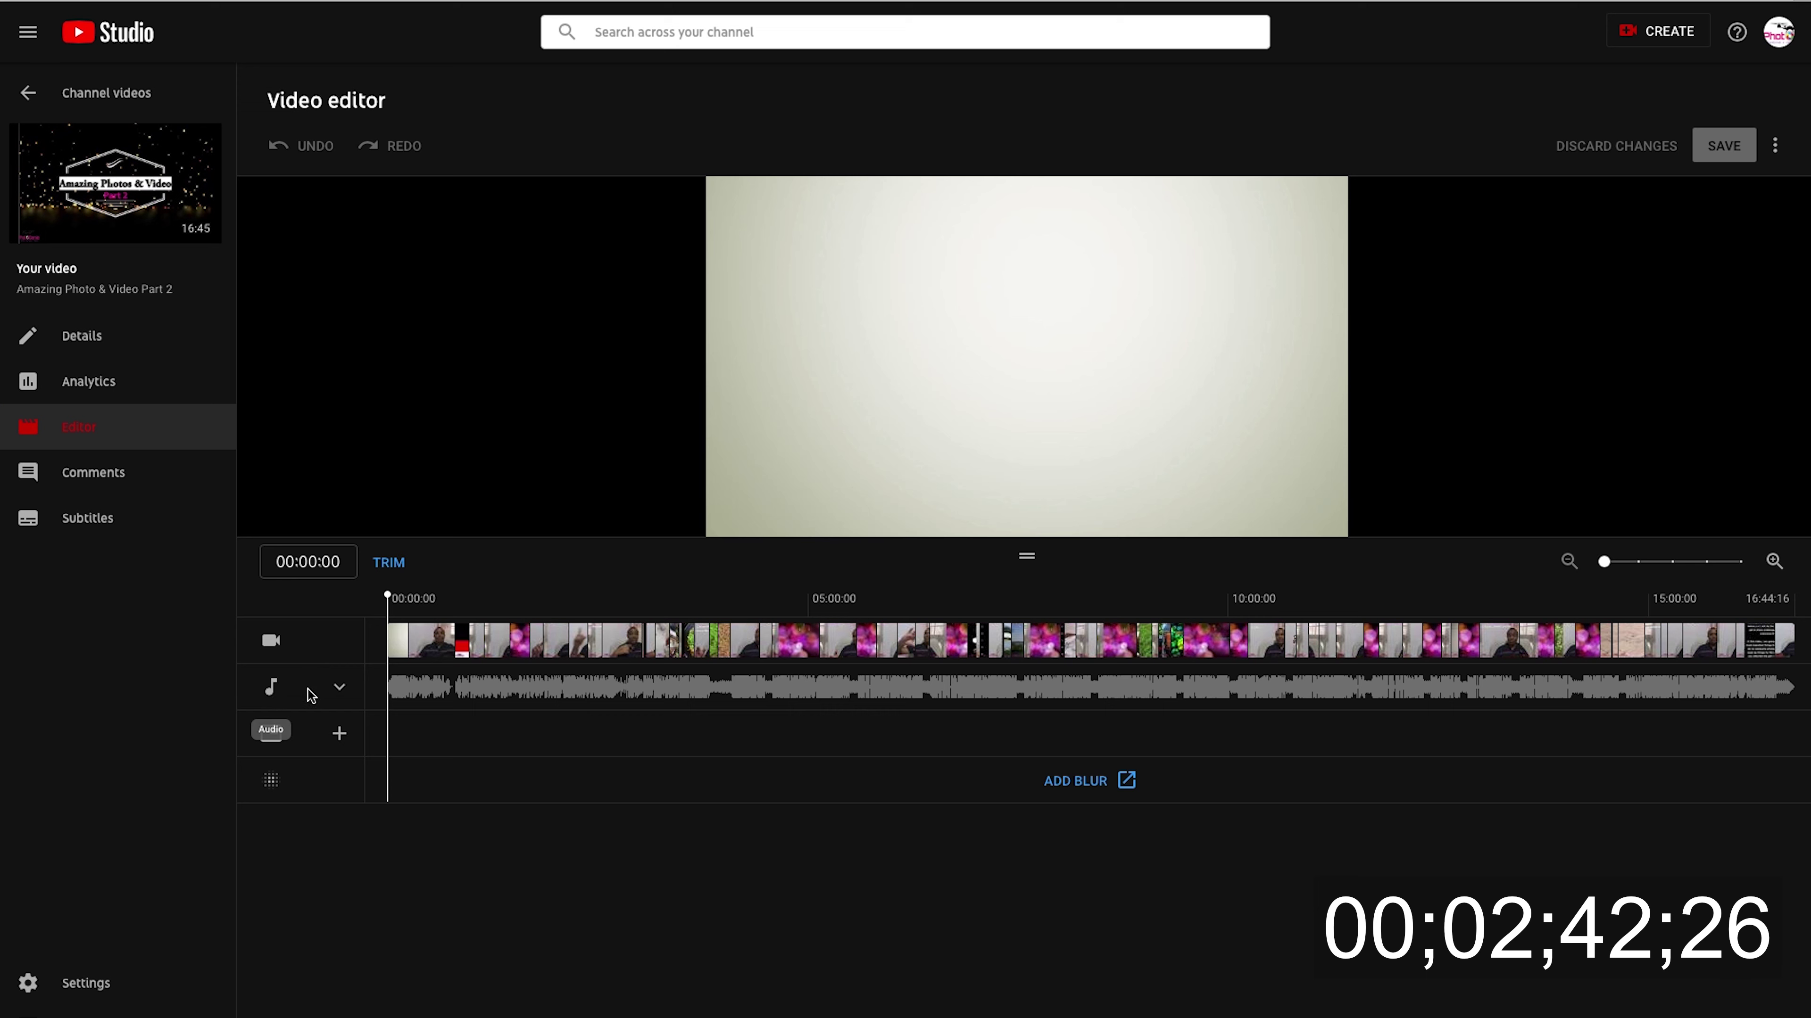
click(341, 688)
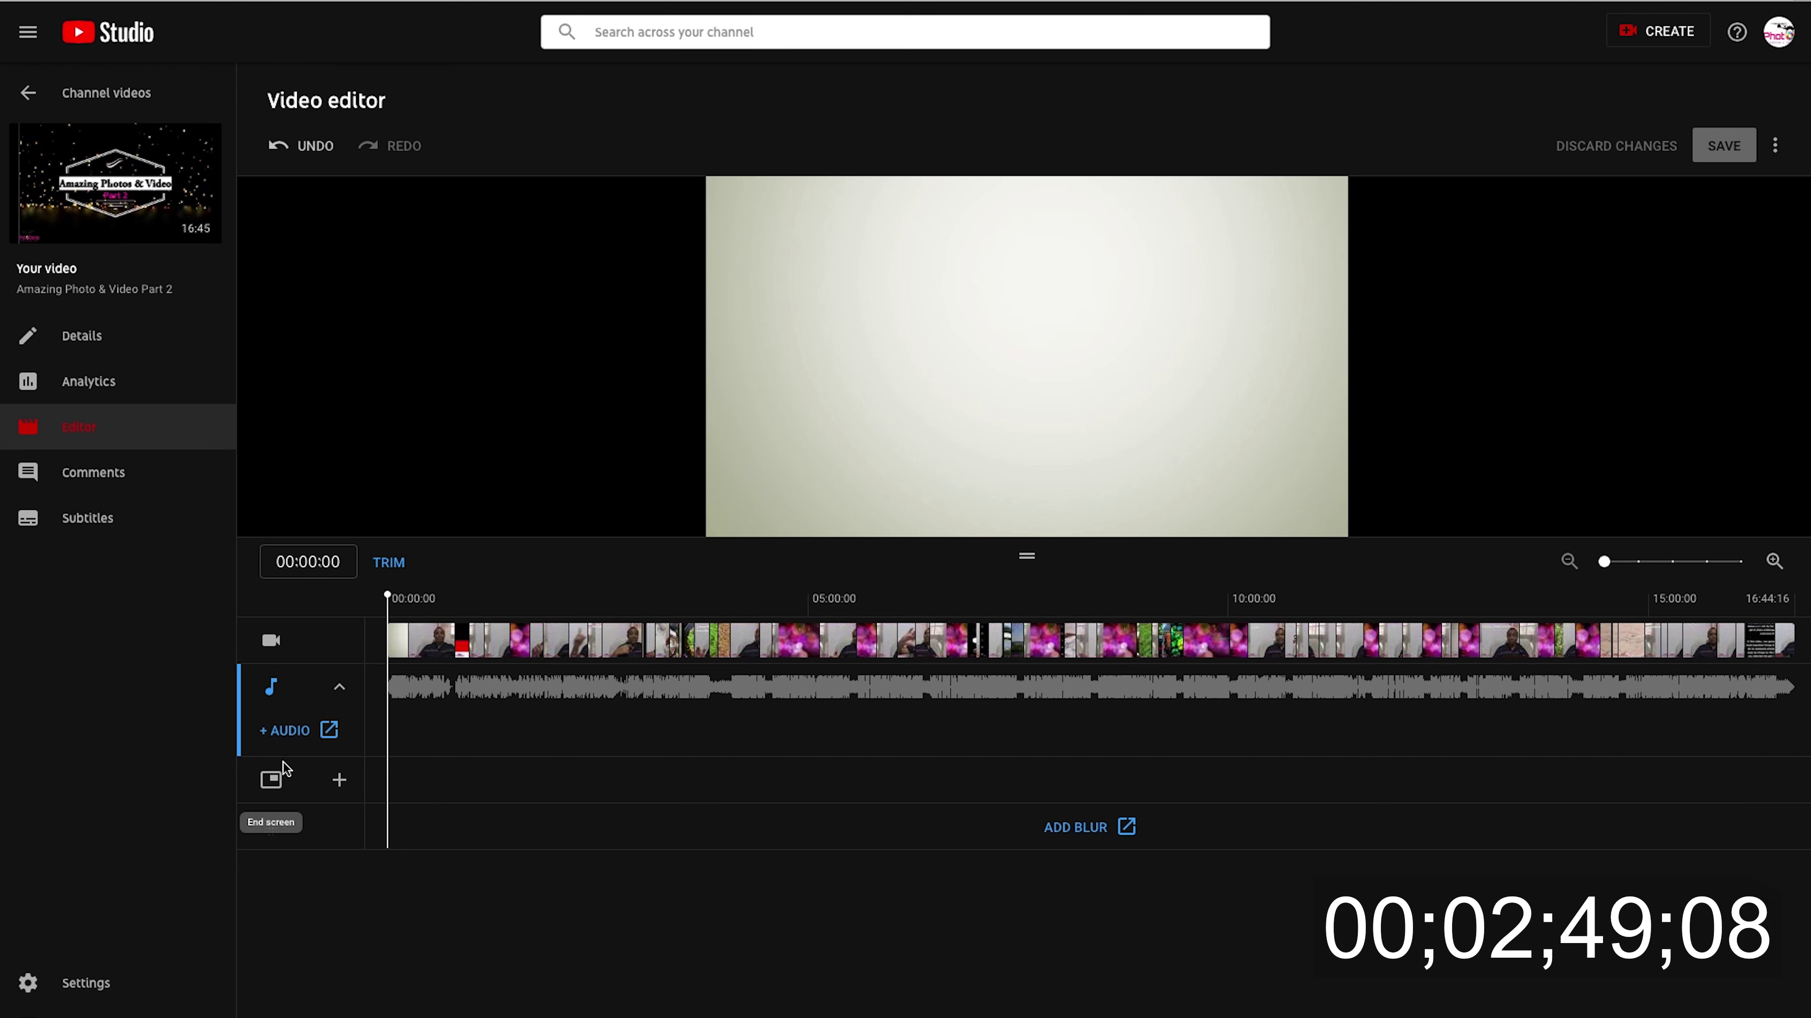
Bring up Launchpad and page right twice to reach Adobe Premiere Elements 2020
key(F4)
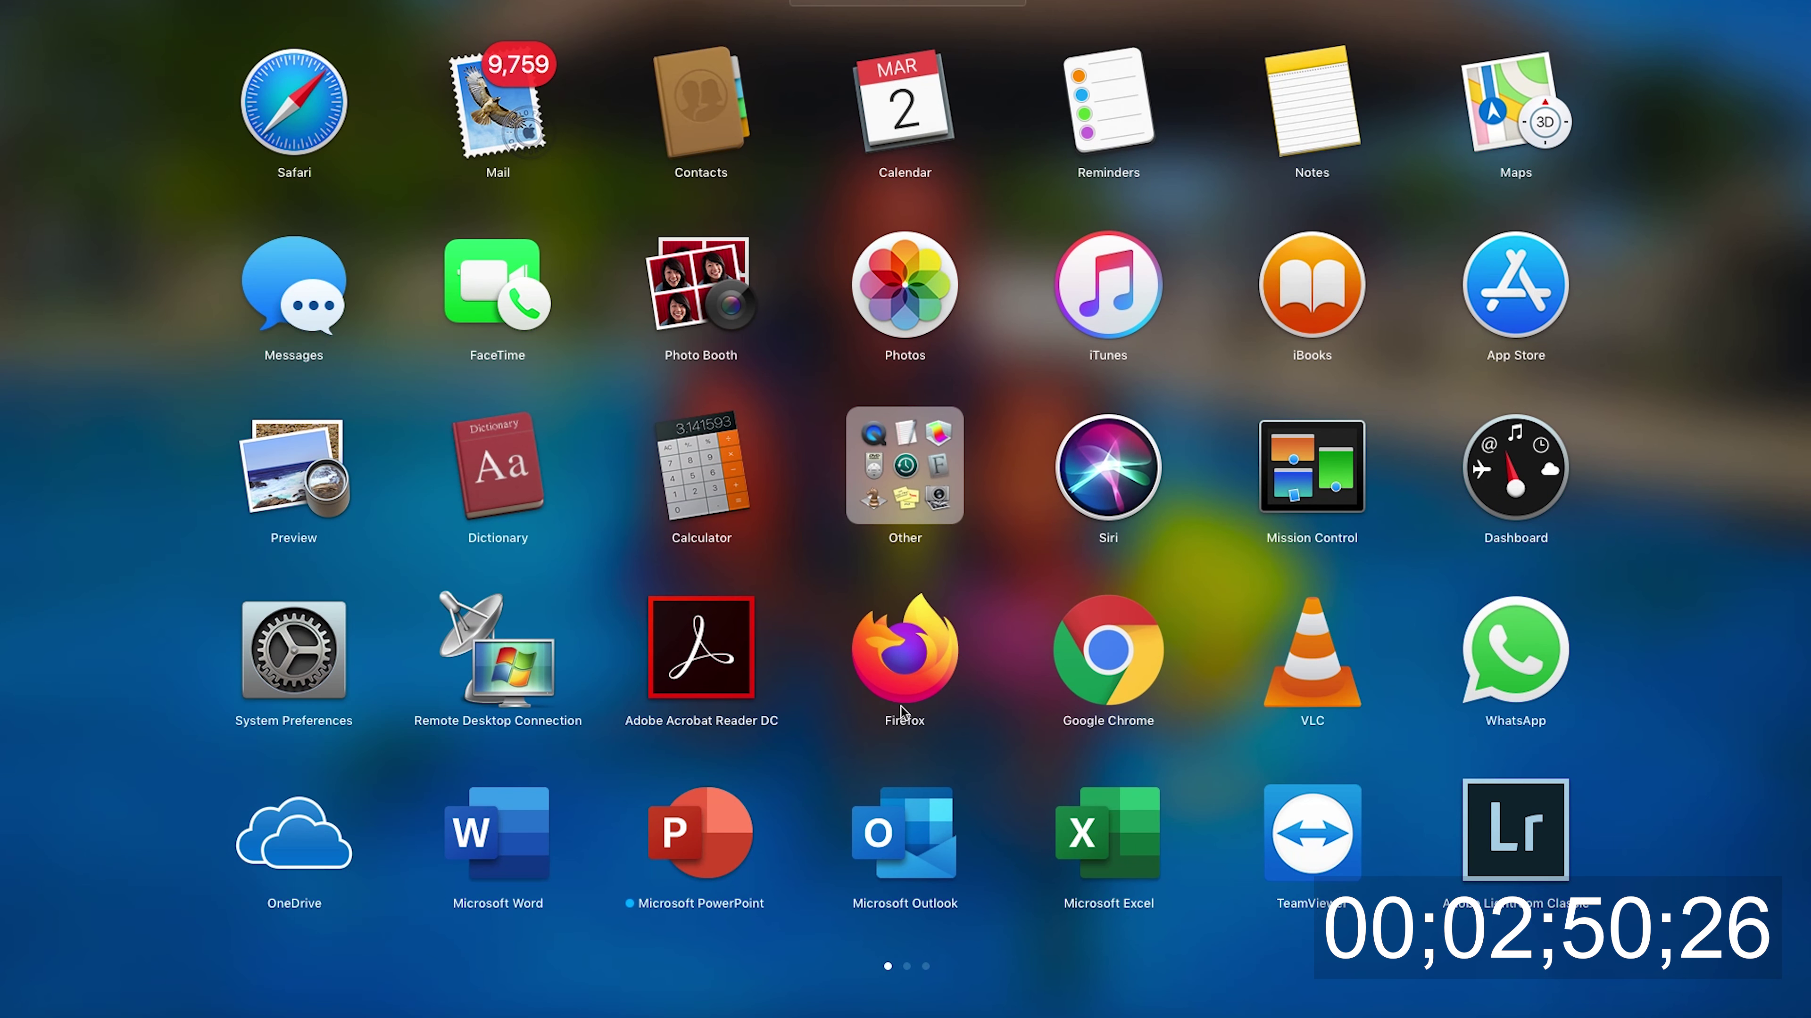
scroll(901, 707, right, 5)
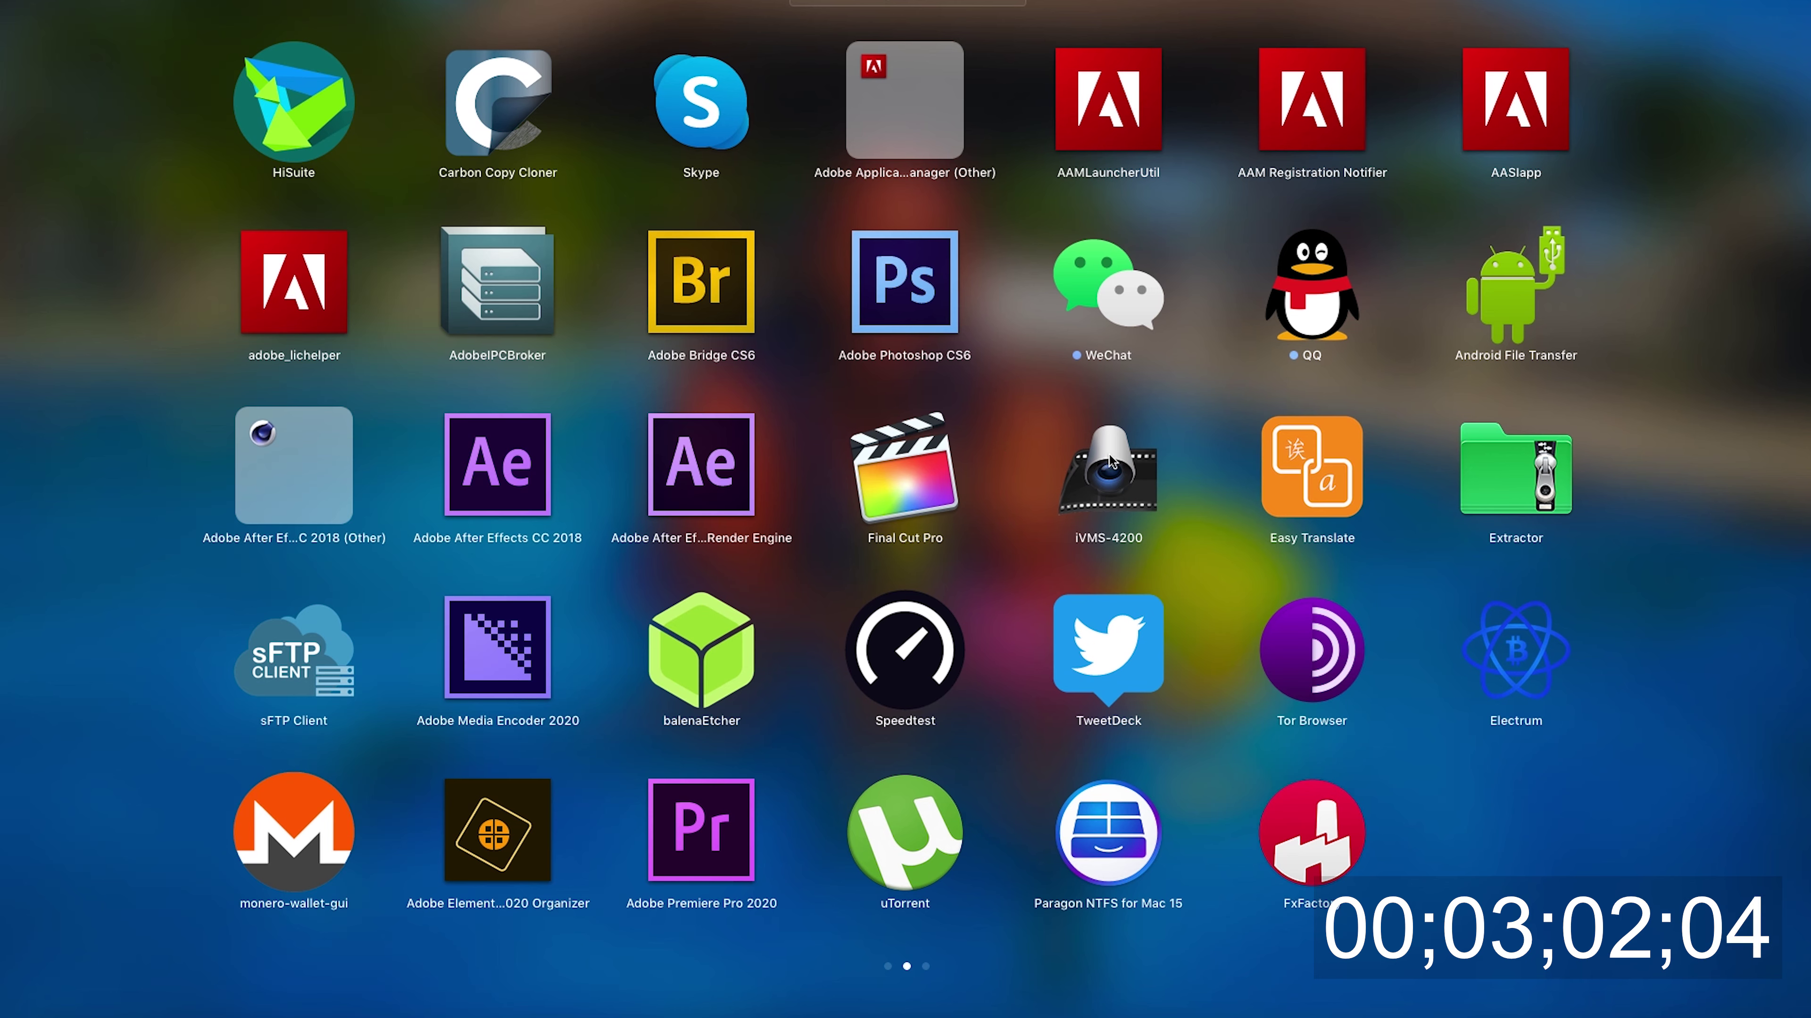
scroll(1109, 455, right, 5)
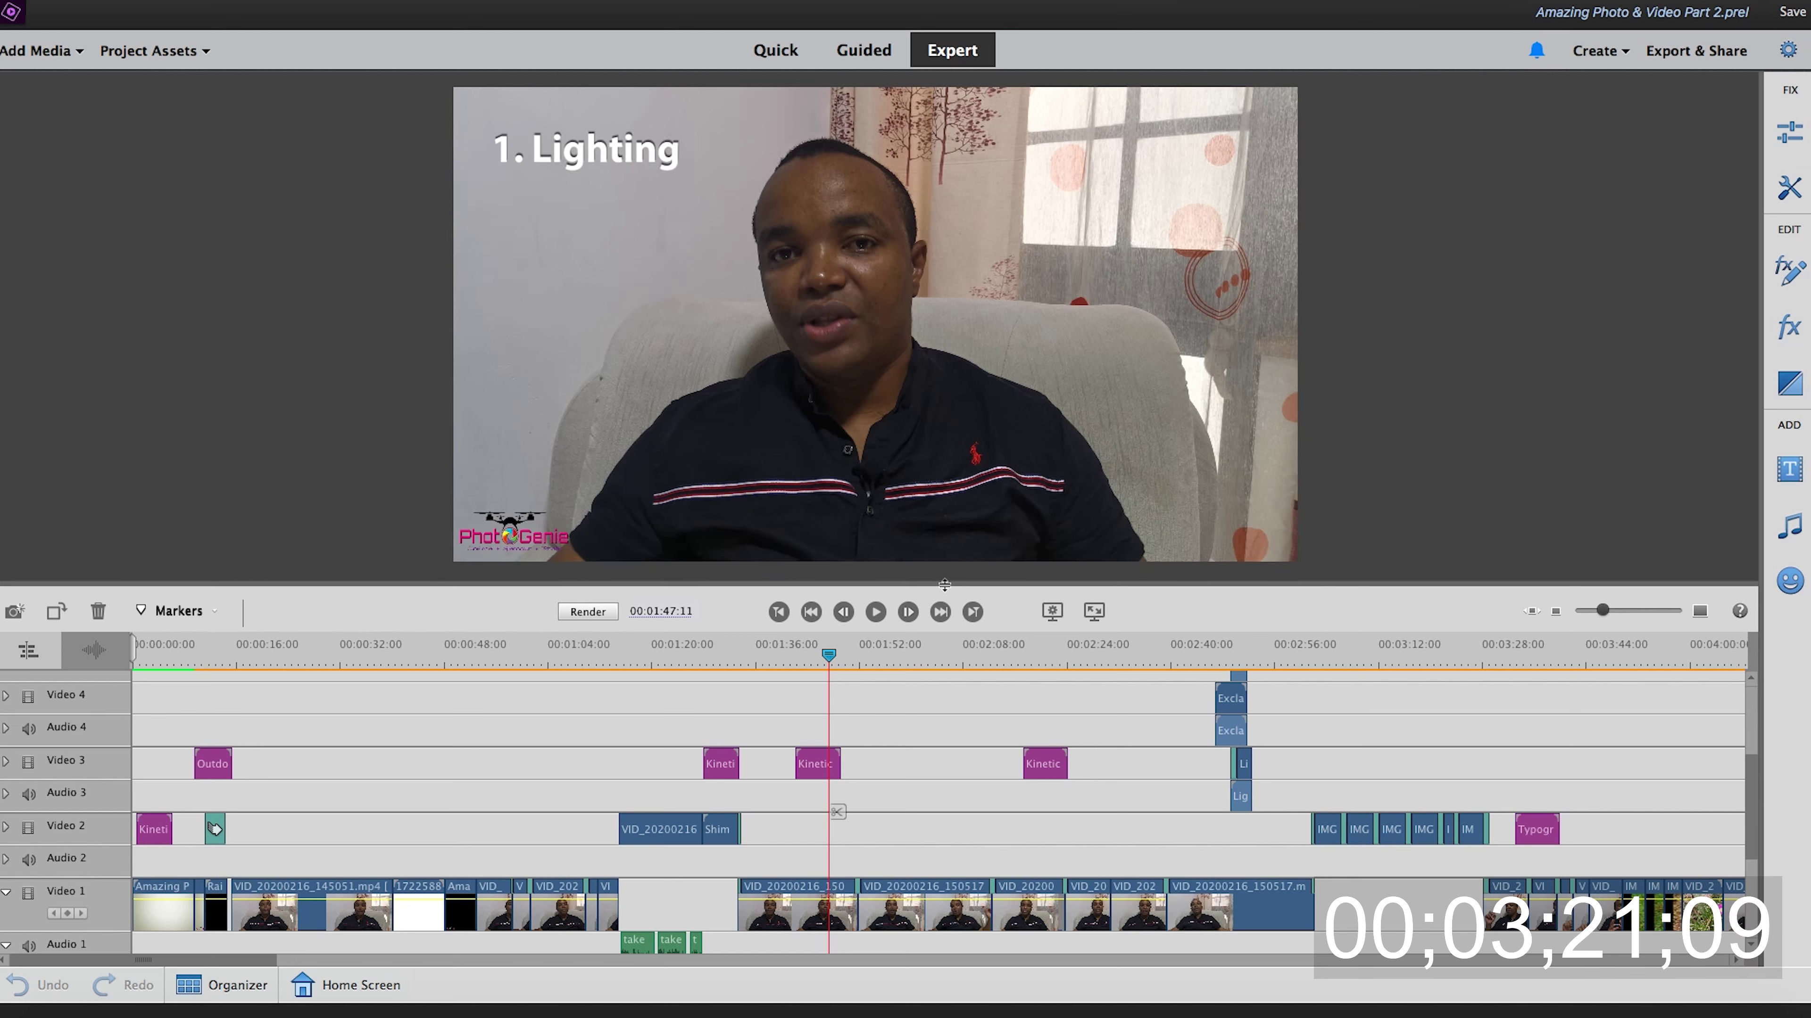
Zoom the timeline in three steps around 00:01:51 and open the Adjust panel
drag(826, 655, 840, 665)
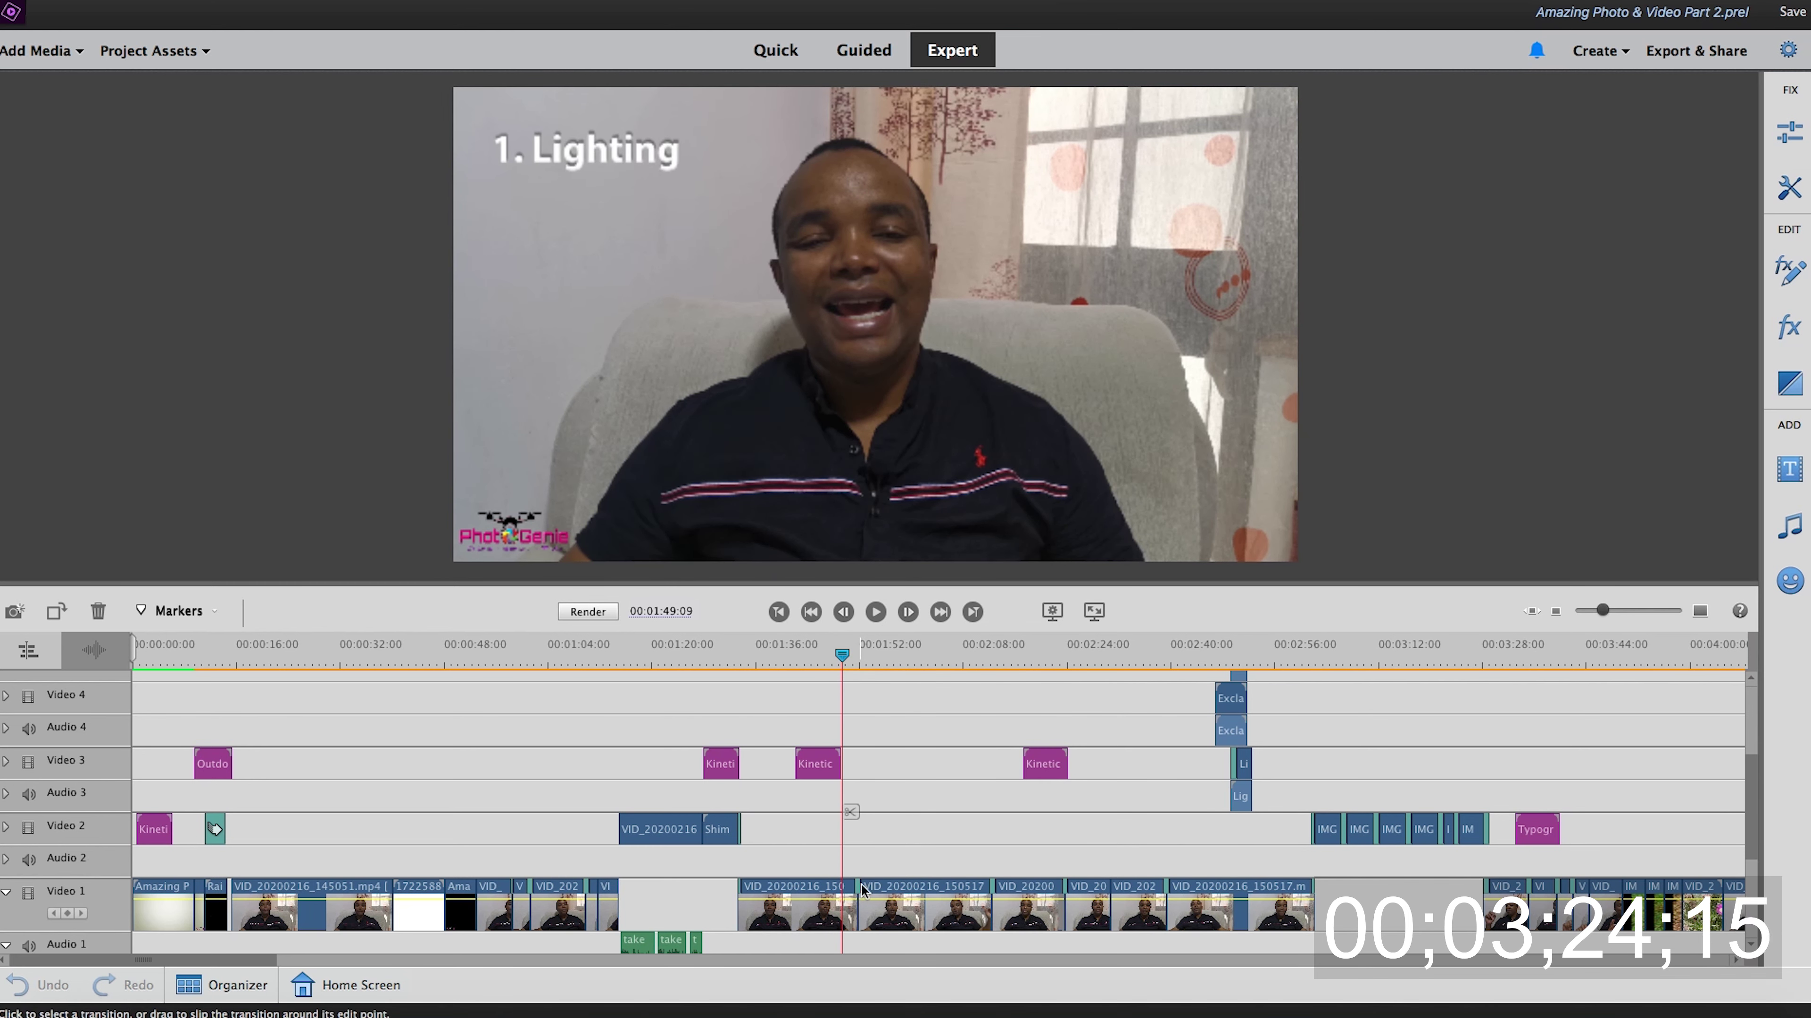
key(equal)
key(equal)
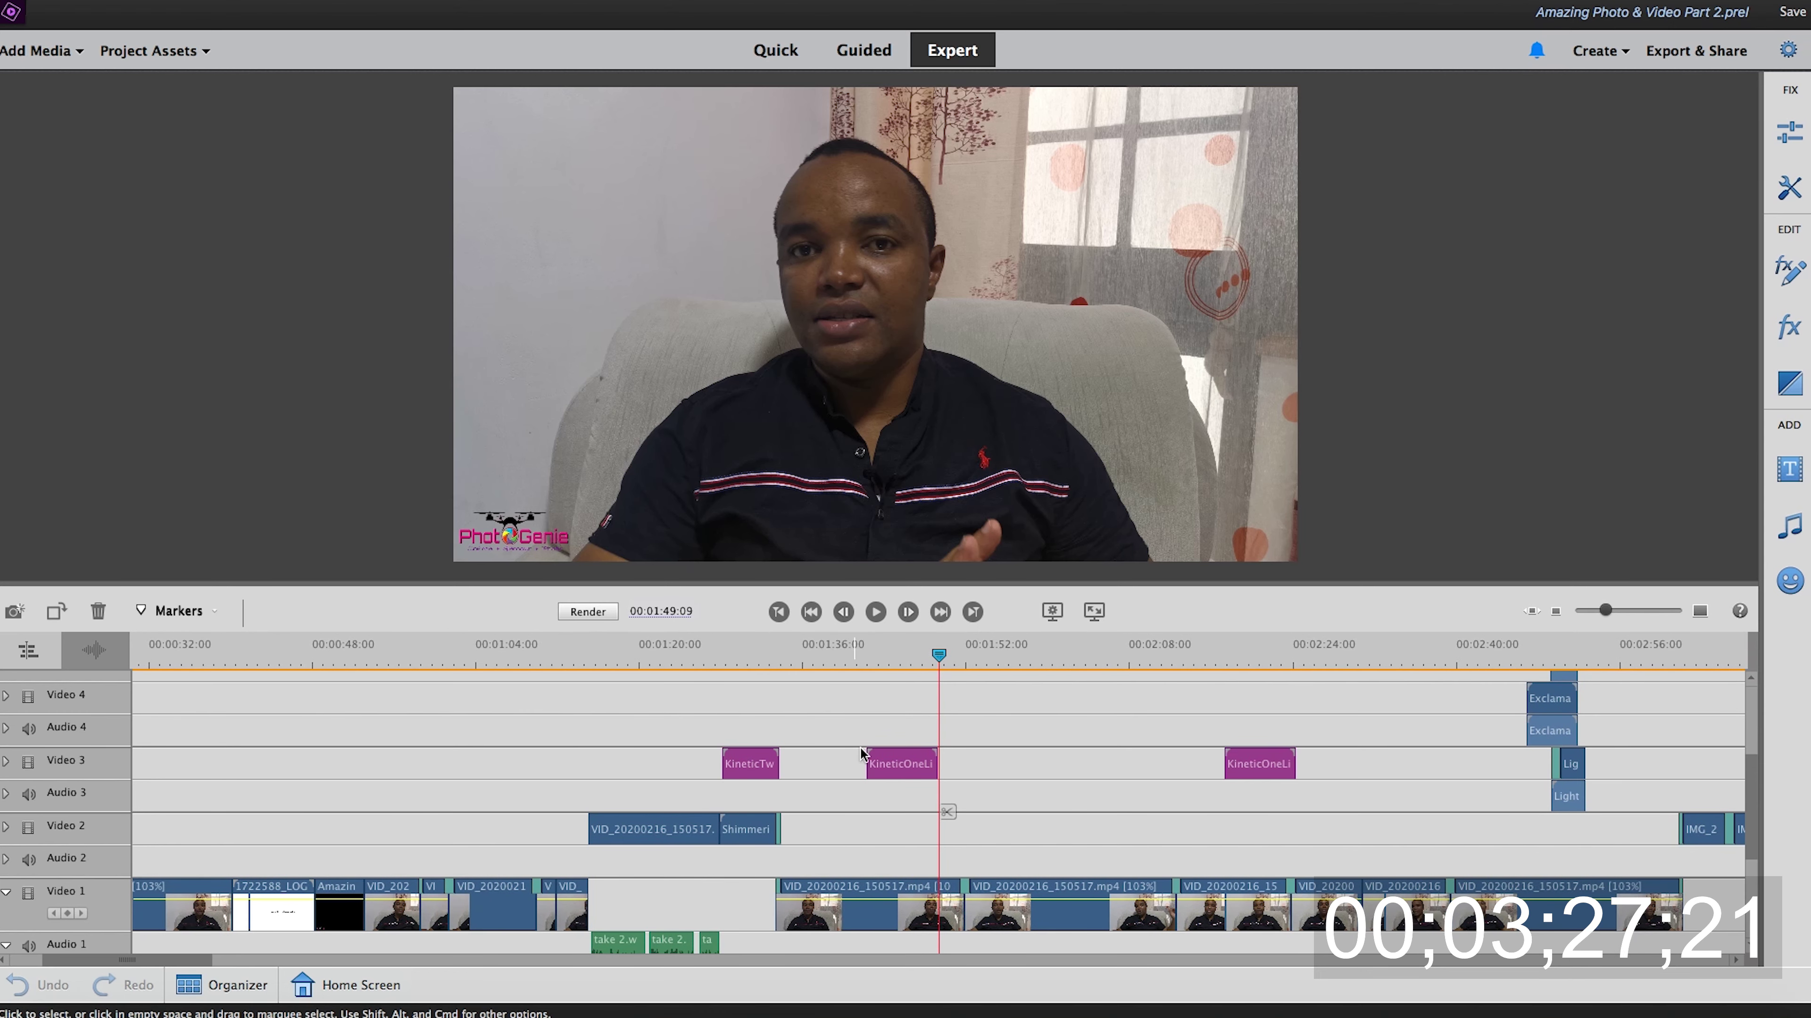
key(equal)
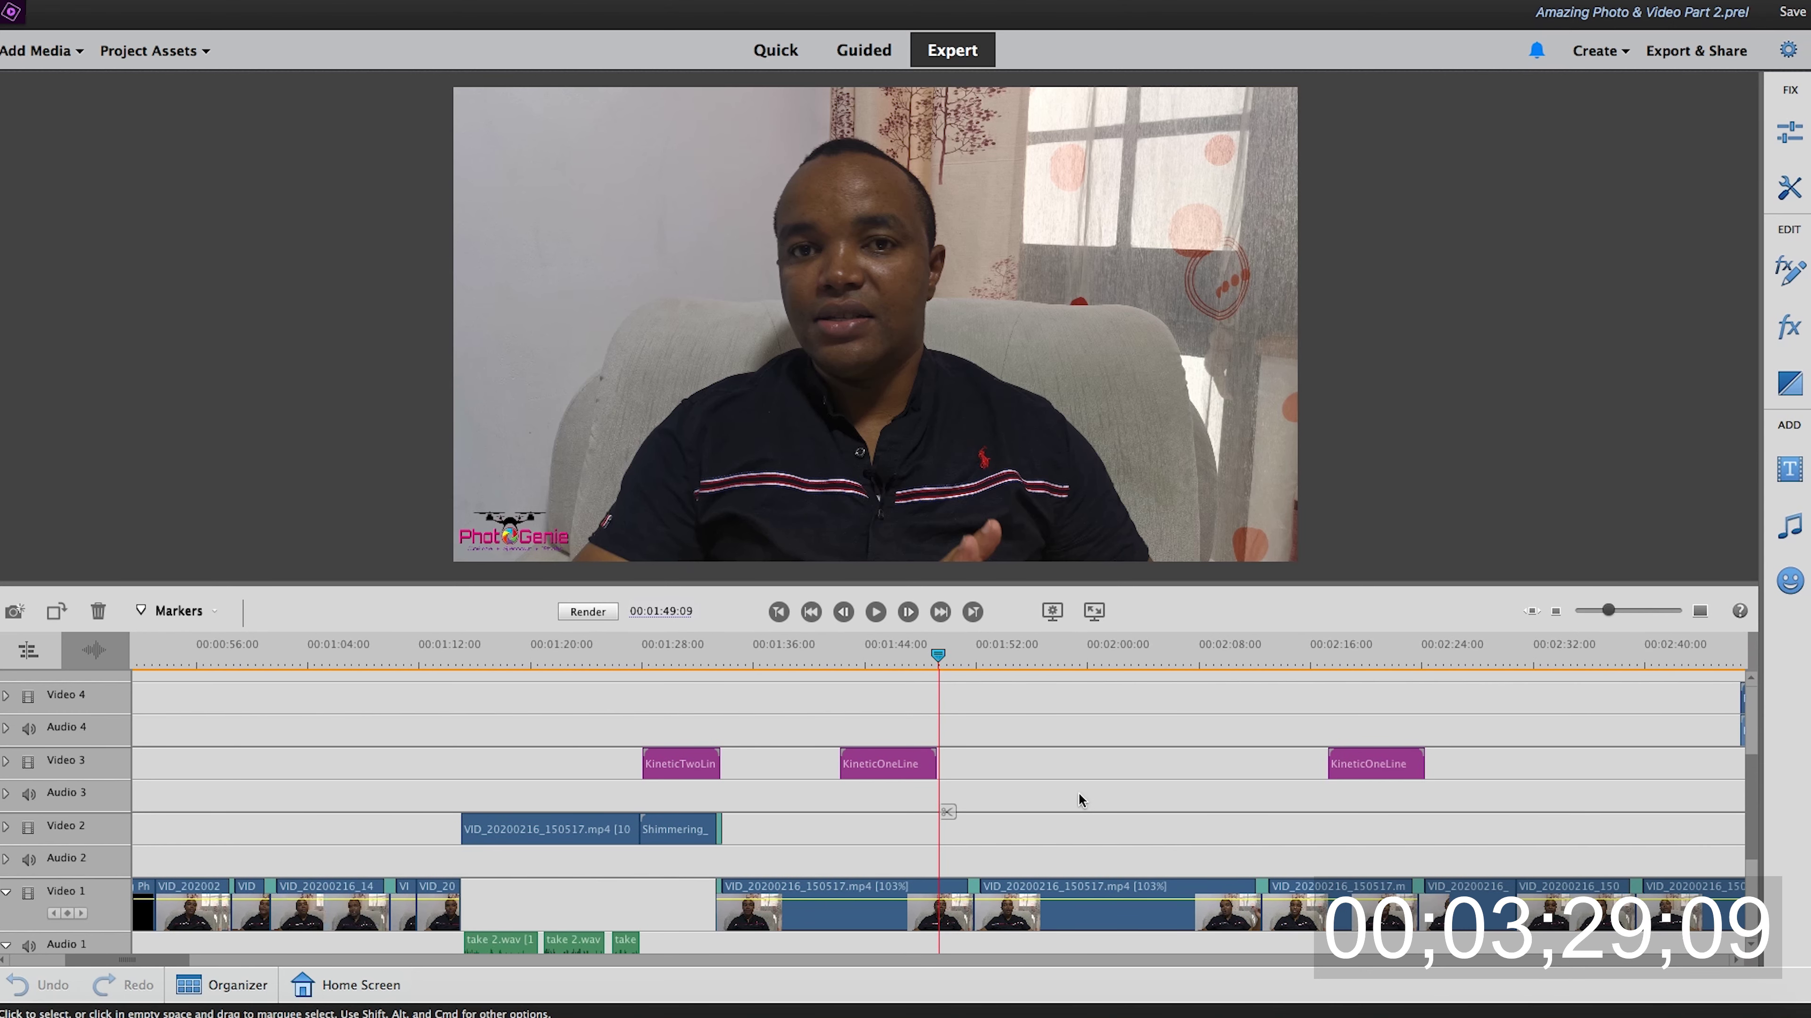
key(equal)
key(equal)
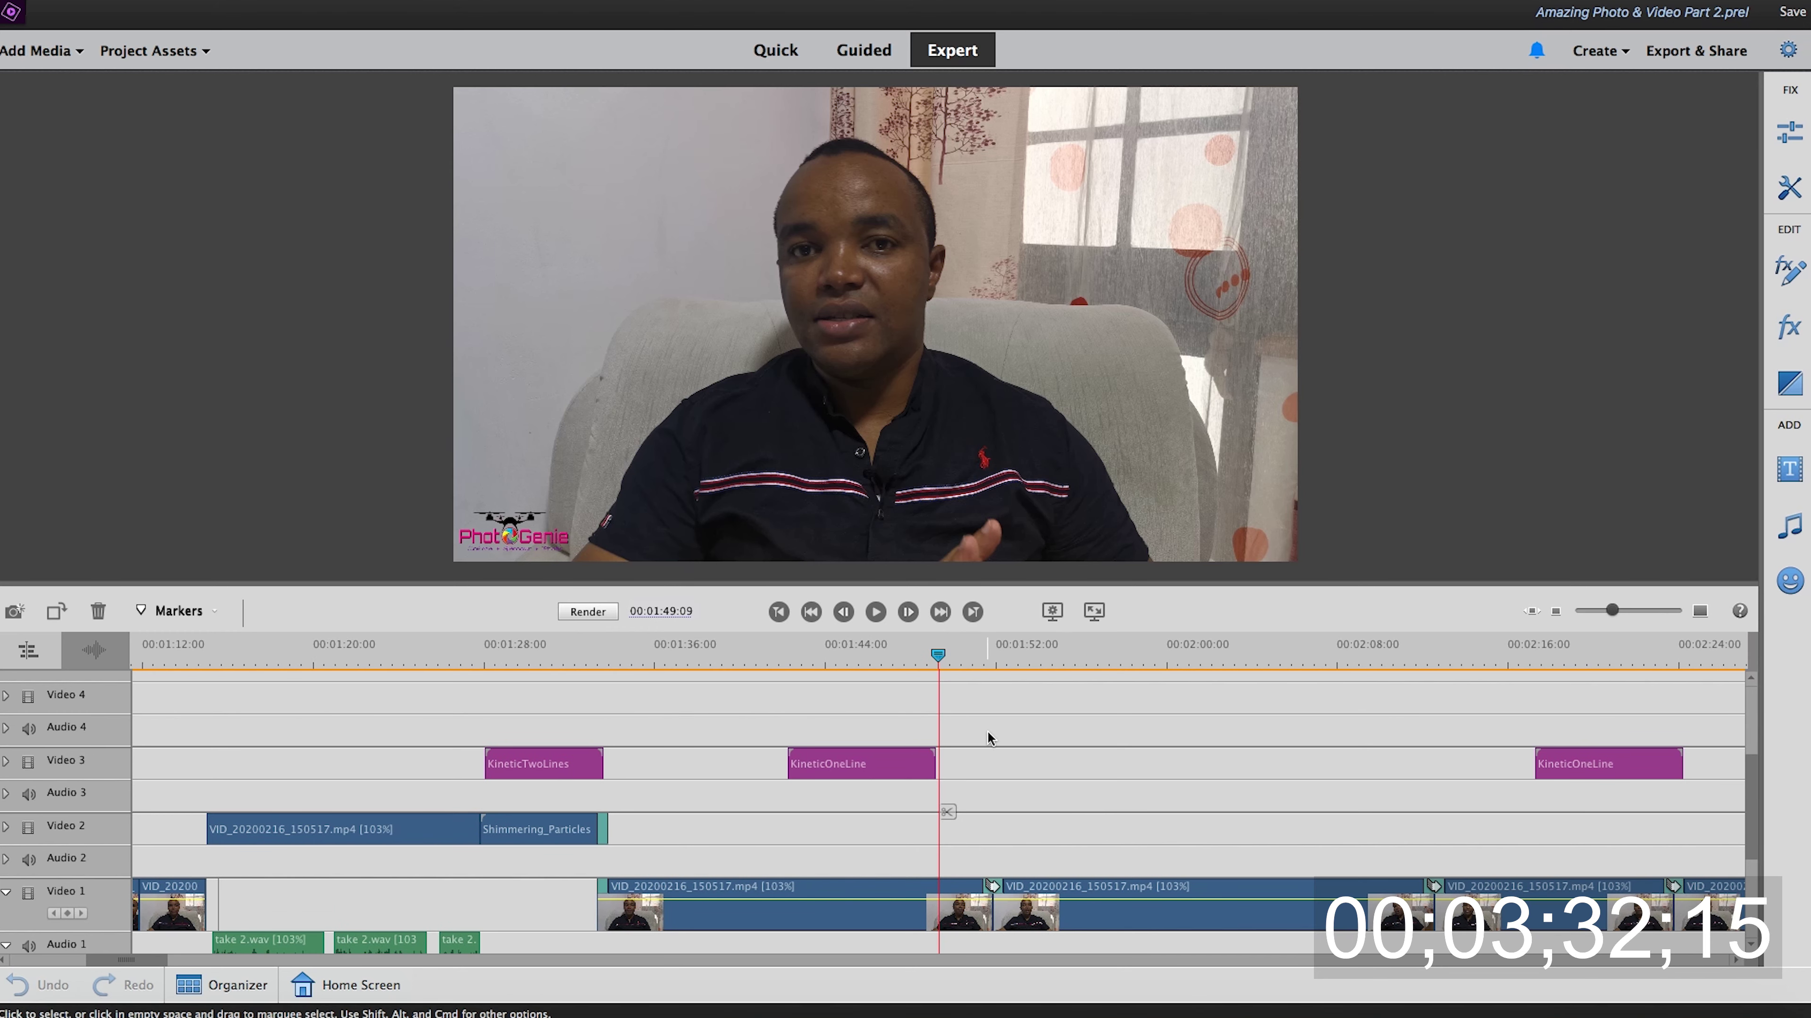
drag(937, 654, 975, 658)
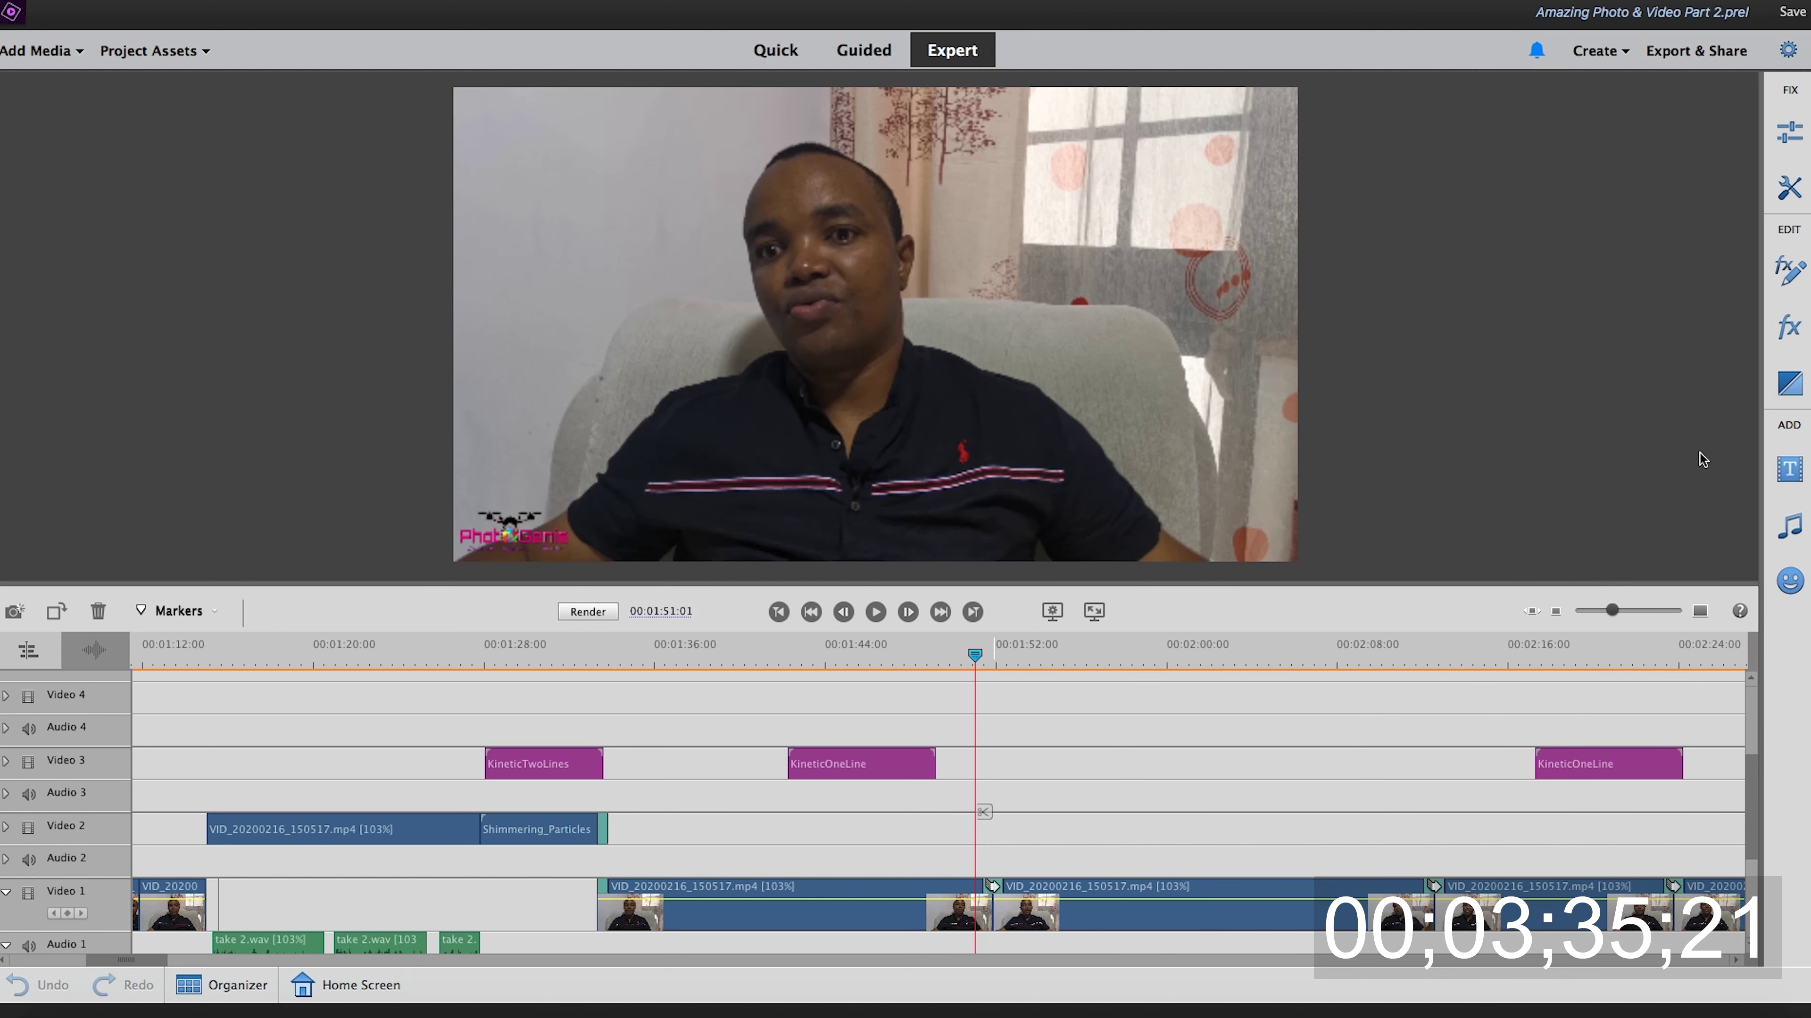
click(1795, 383)
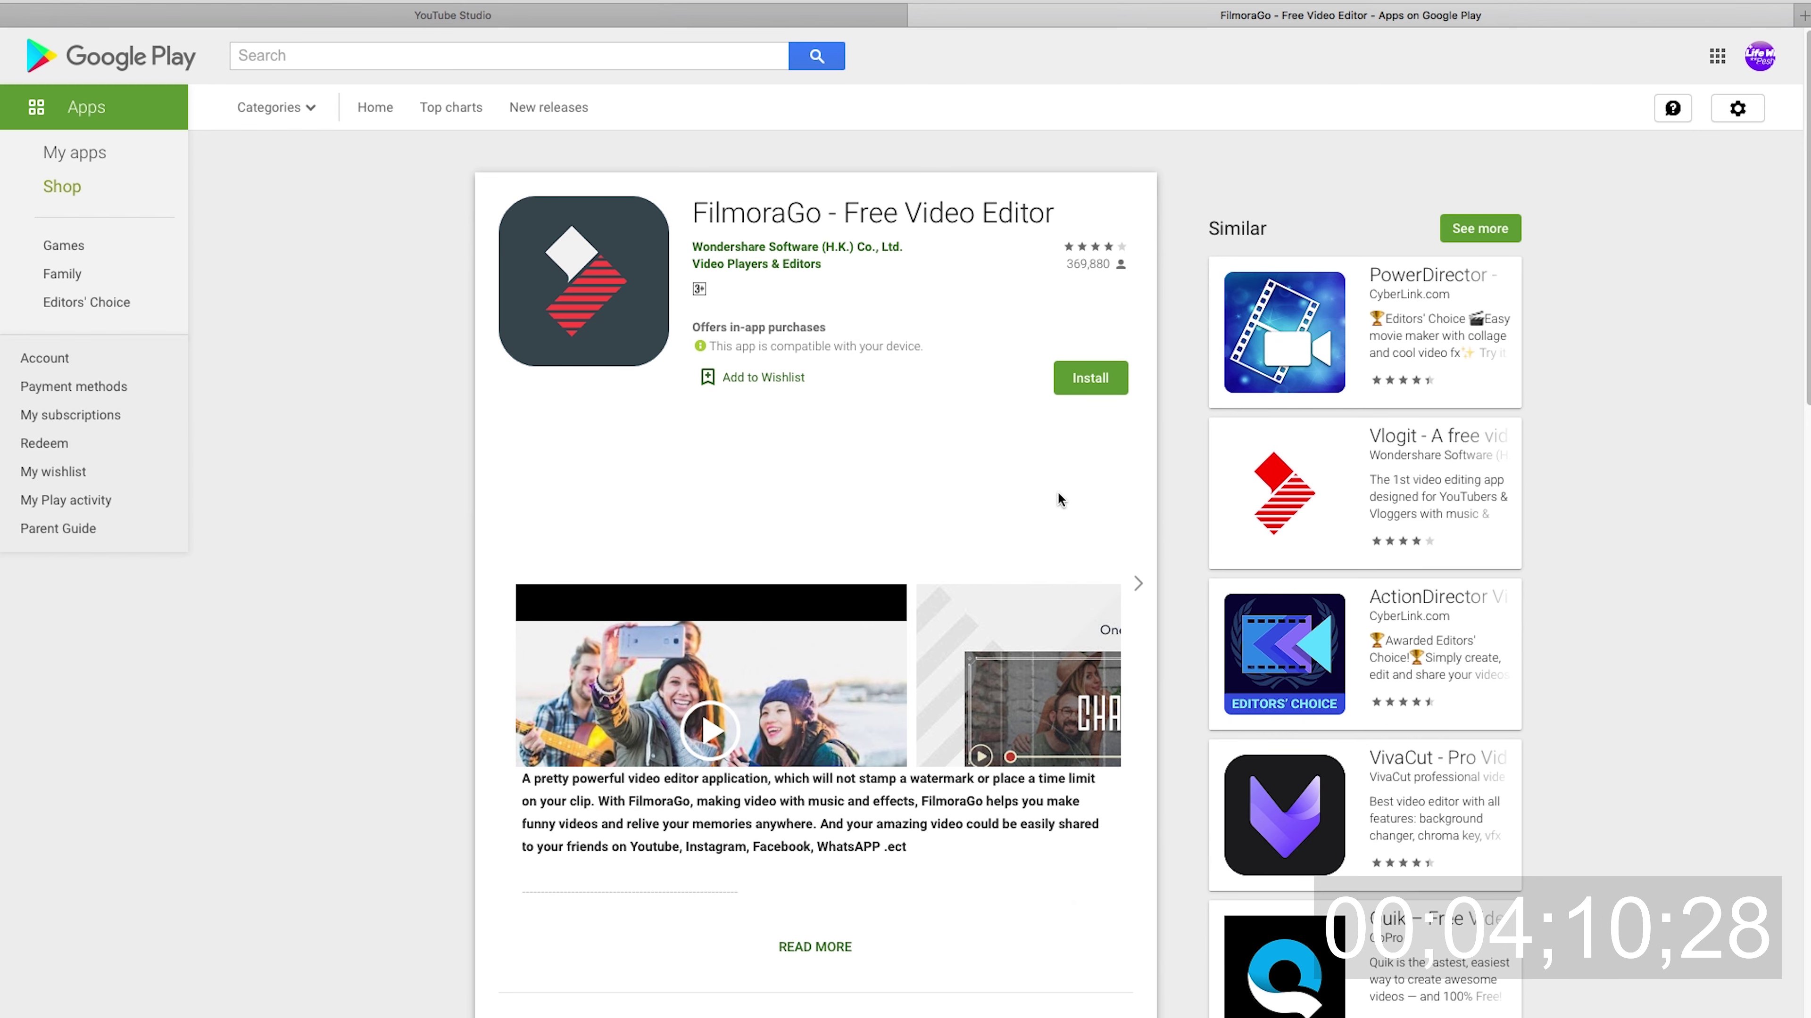
Scroll through the FilmoraGo - Free Video Editor listing on Google Play
scroll(1057, 491, down, 1)
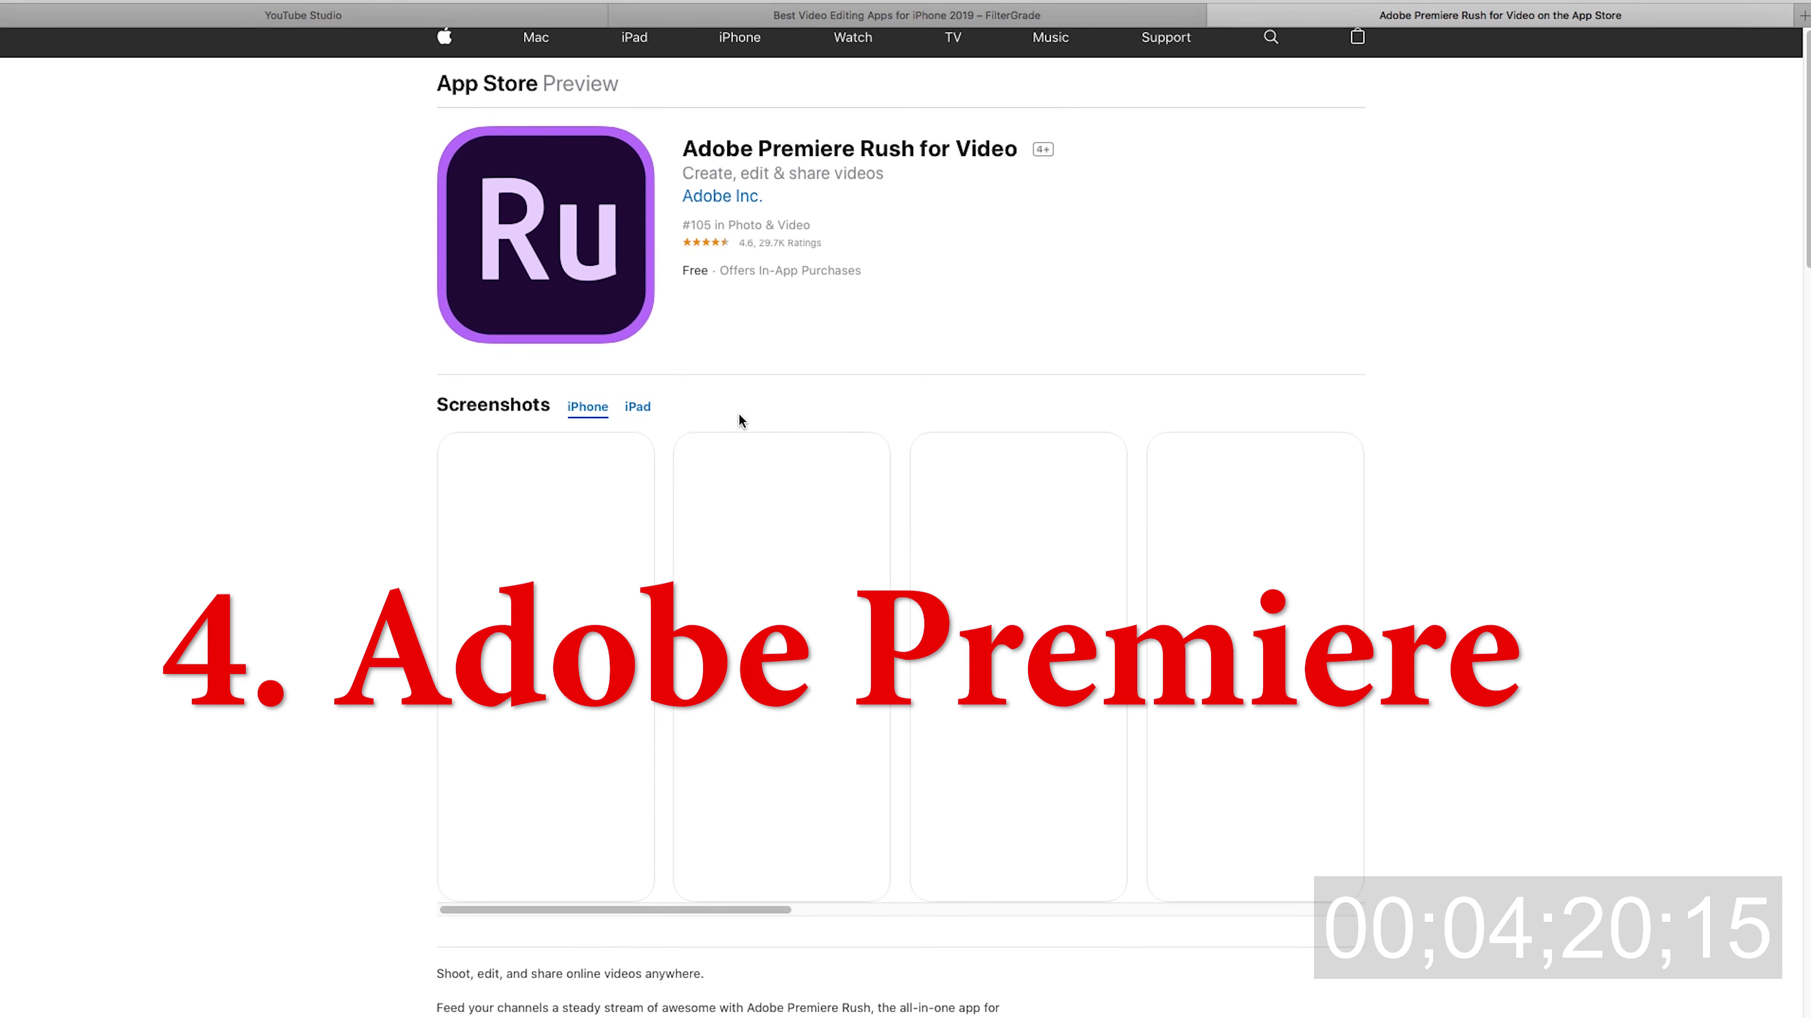
Look over the Adobe Premiere Rush App Store preview, then close the FilterGrade video-editing-apps article
scroll(741, 420, down, 3)
scroll(741, 420, up, 3)
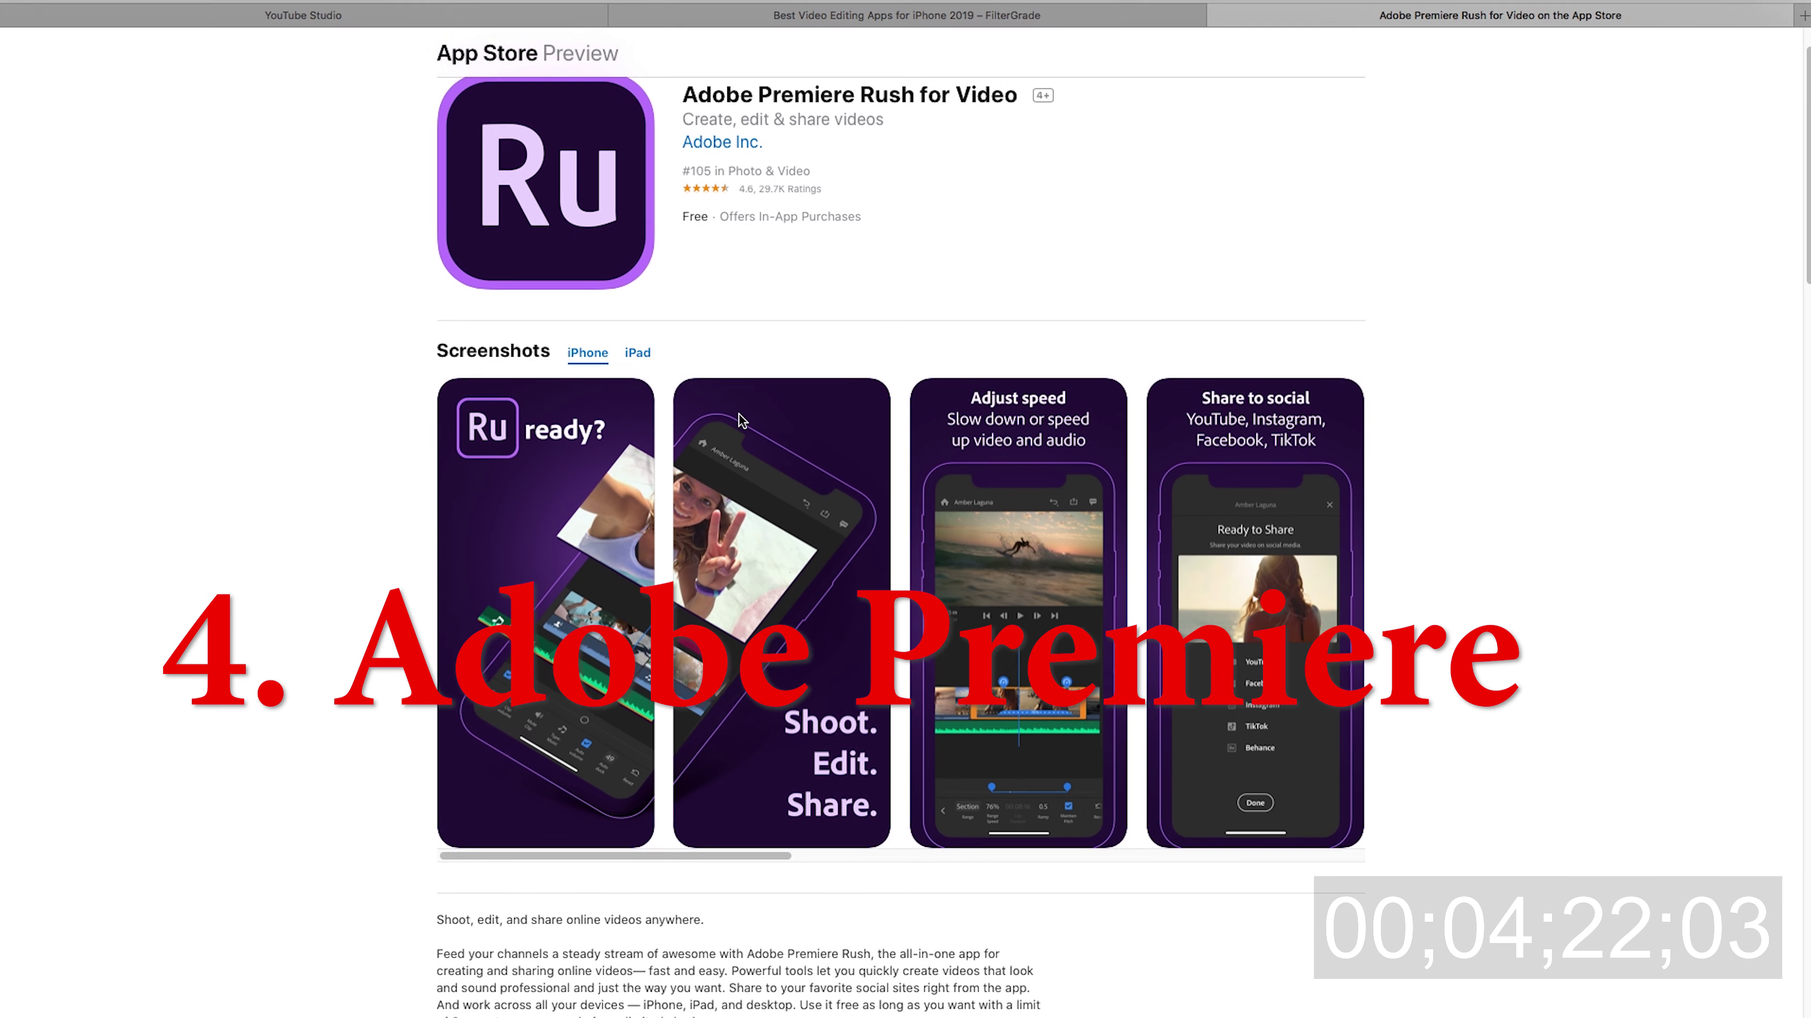
click(619, 15)
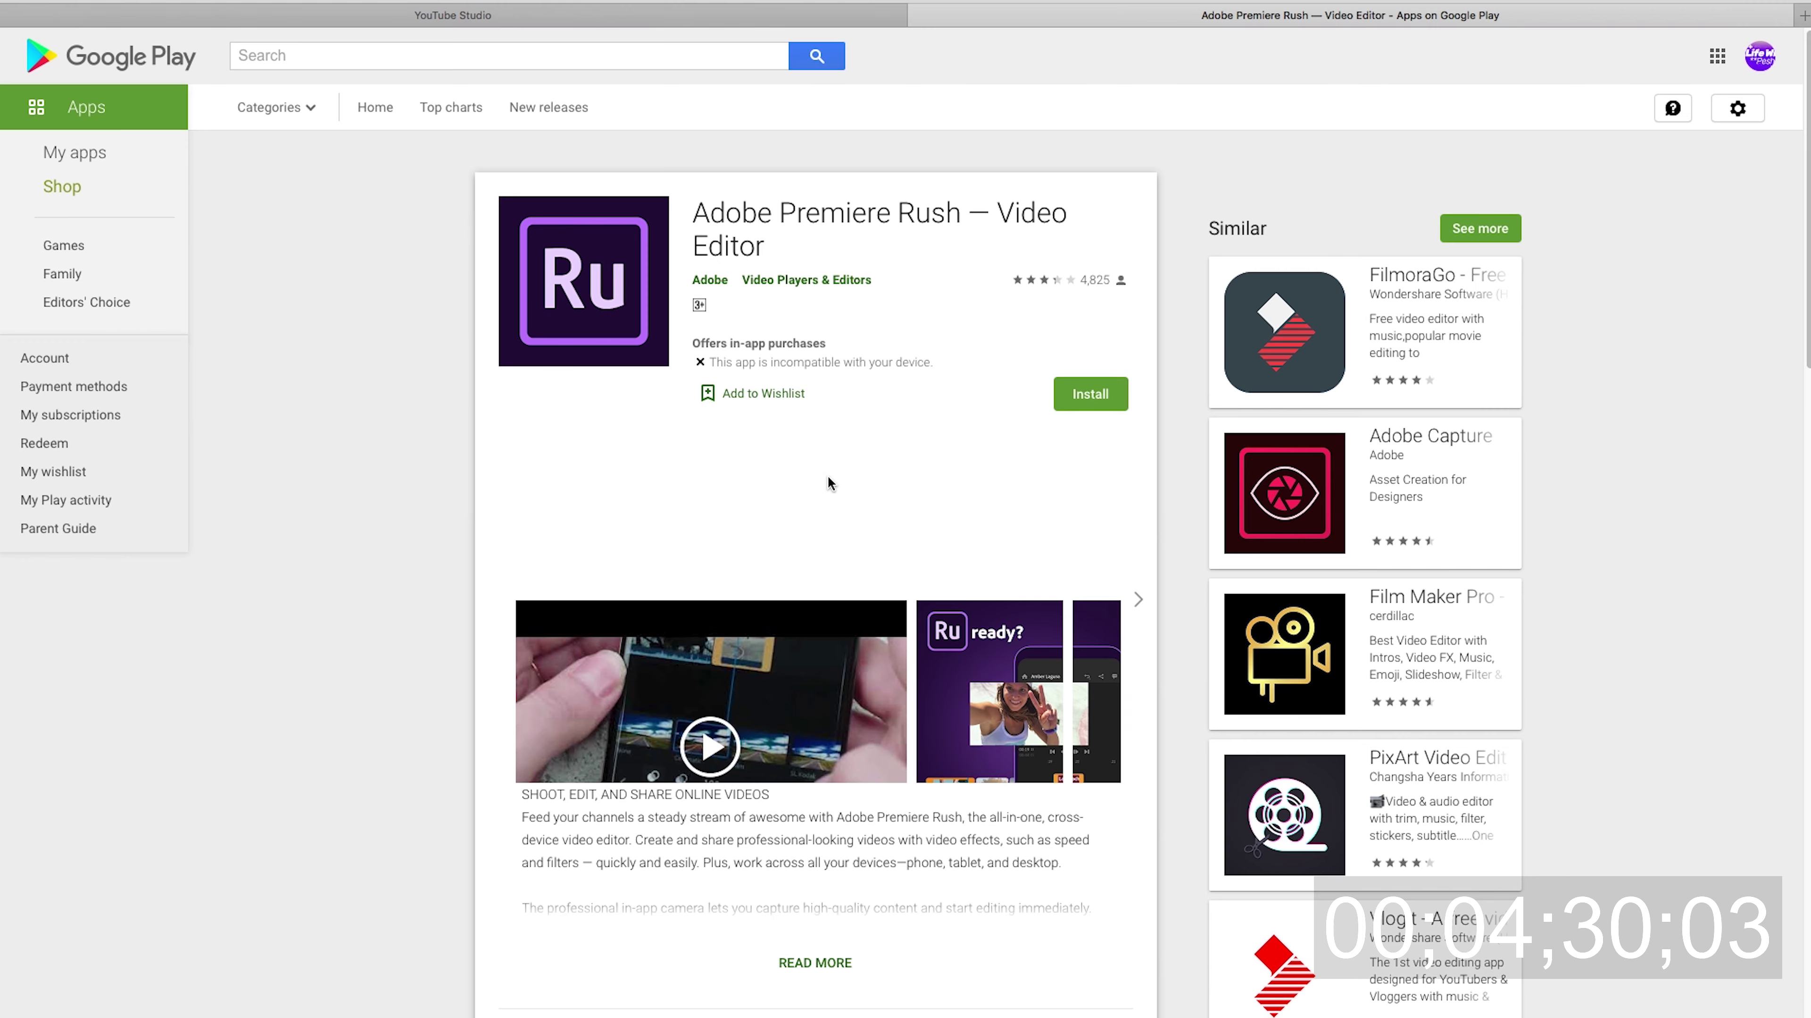
Scroll the Adobe Premiere Rush Google Play listing down to its 3.3 rating from 4,825 reviews
scroll(827, 482, down, 4)
scroll(828, 483, down, 4)
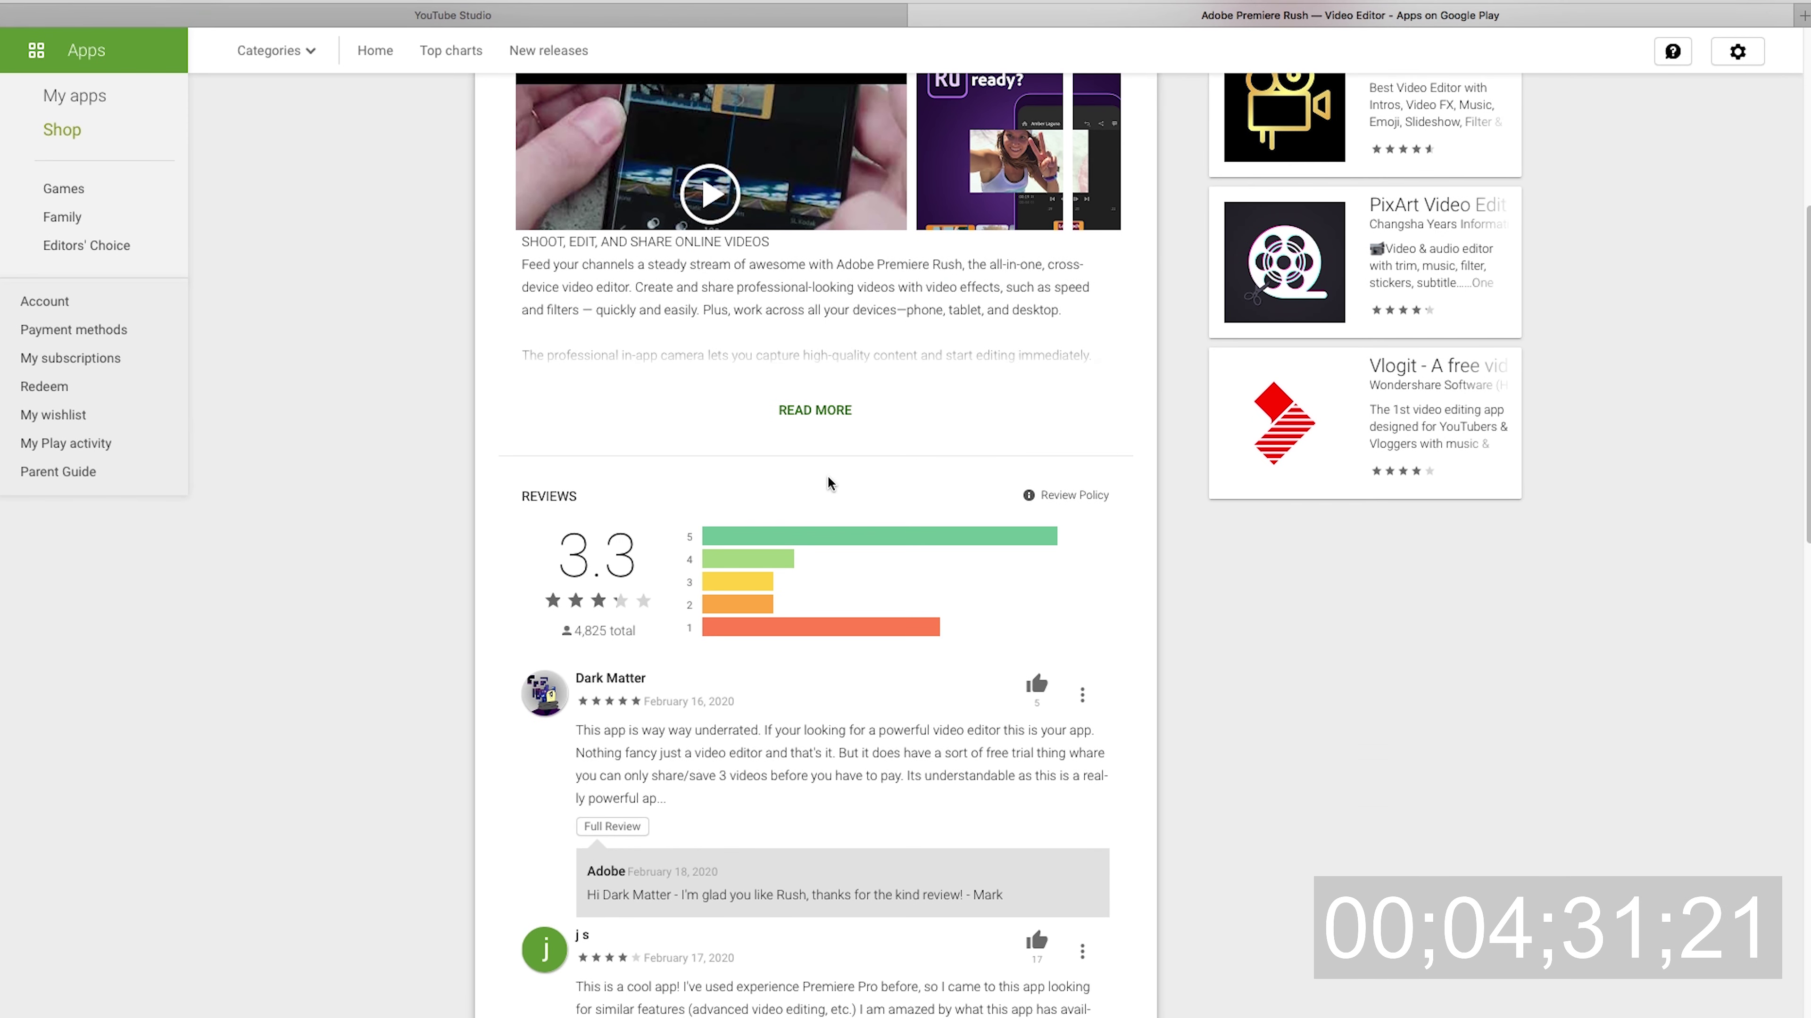
scroll(903, 657, down, 1)
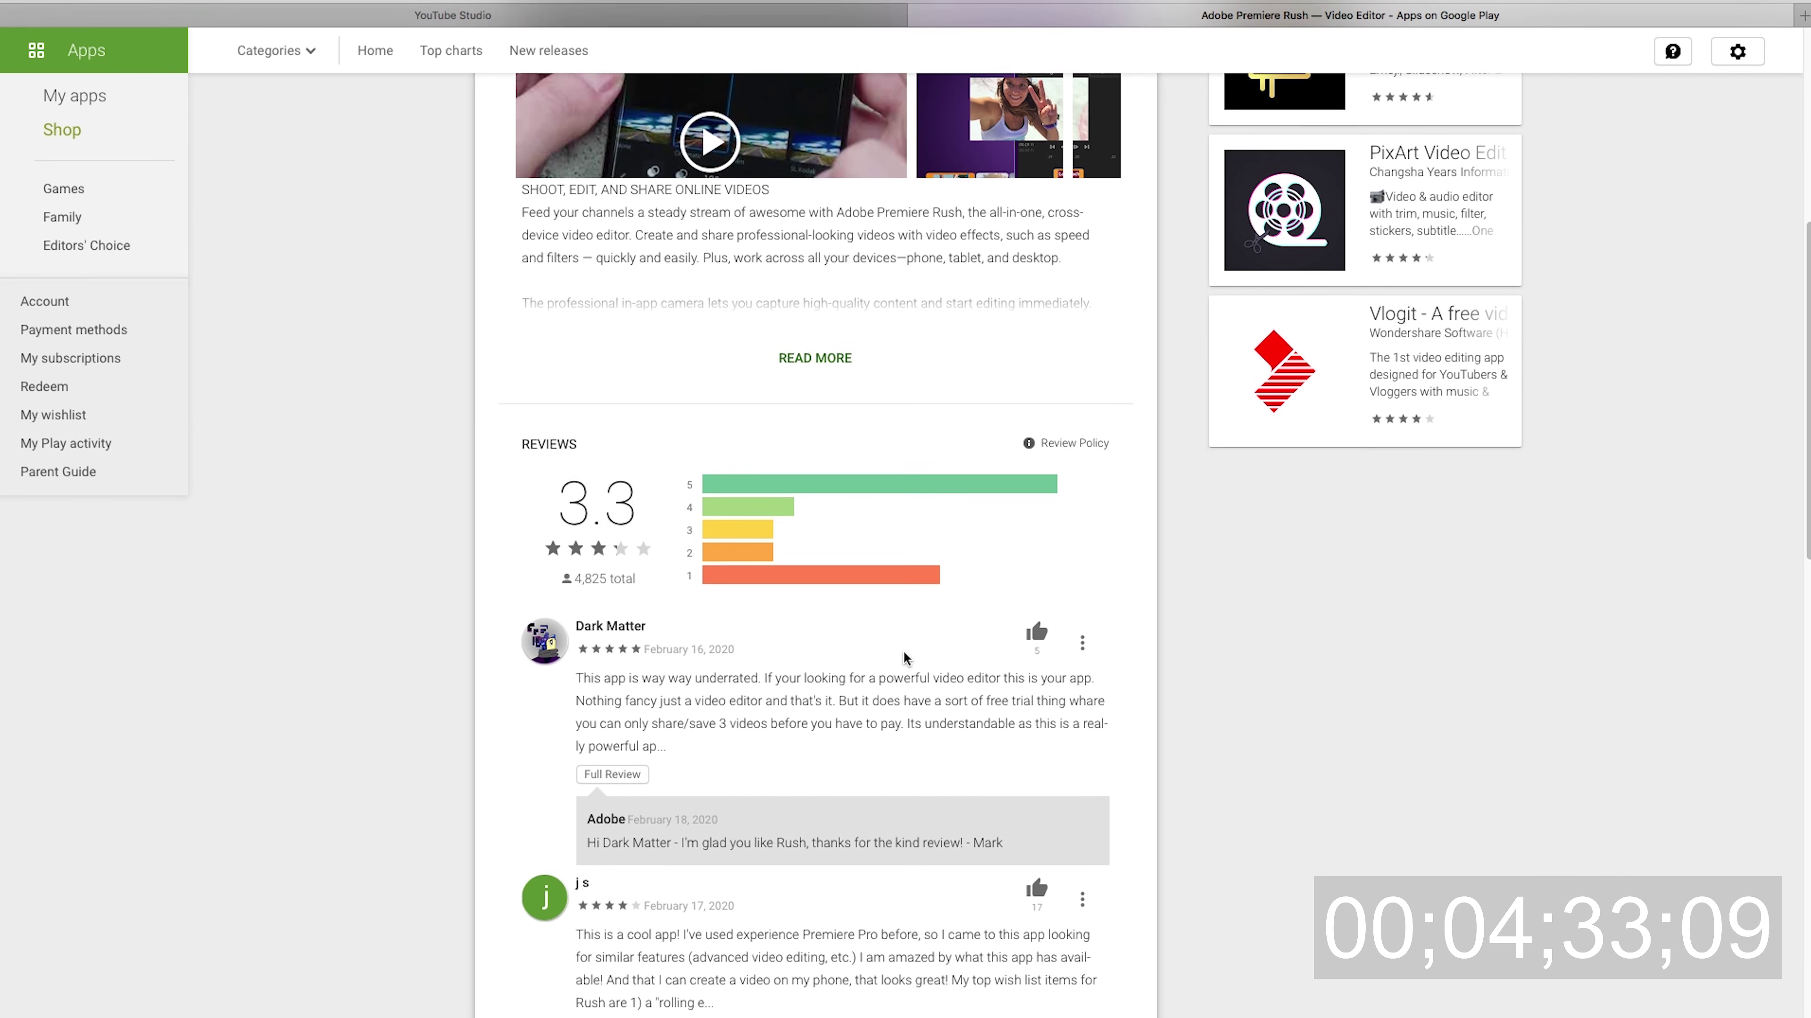